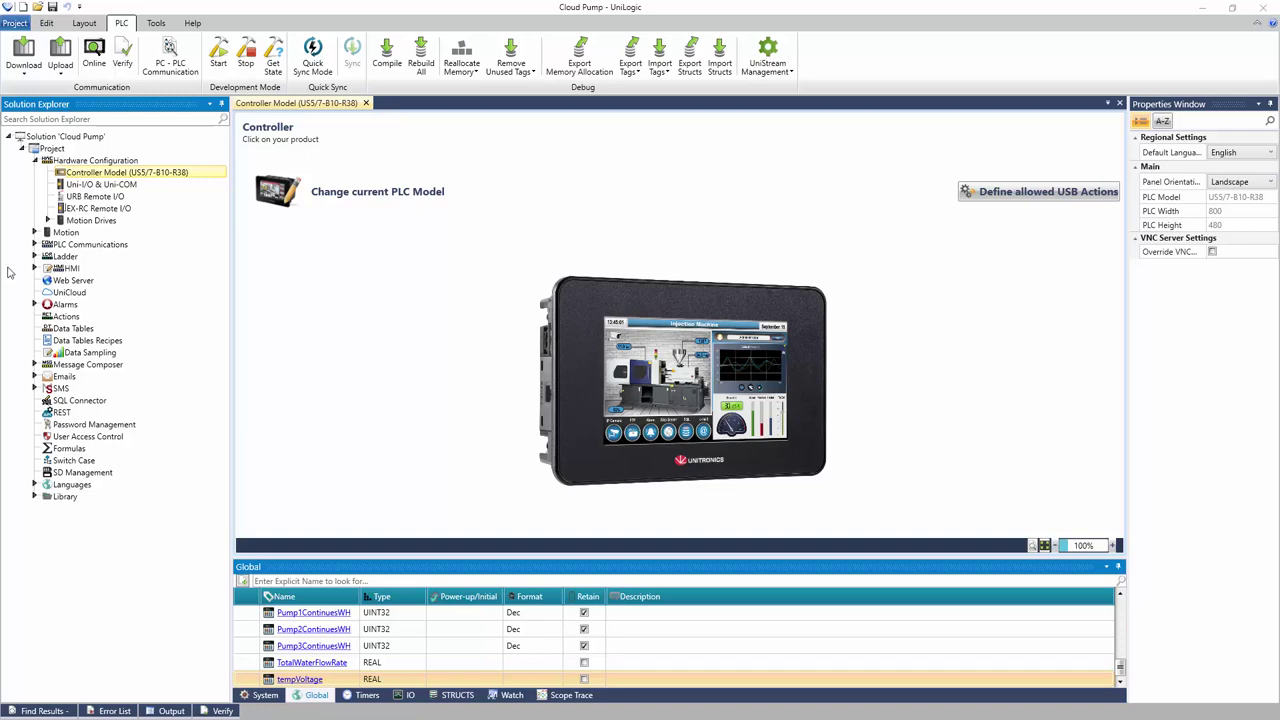
Give the Panel Ethernet port IP address 192.168.1.70 and DNS Server 1 8.8.8.8
{"action": "left_click", "coordinate": [34, 244]}
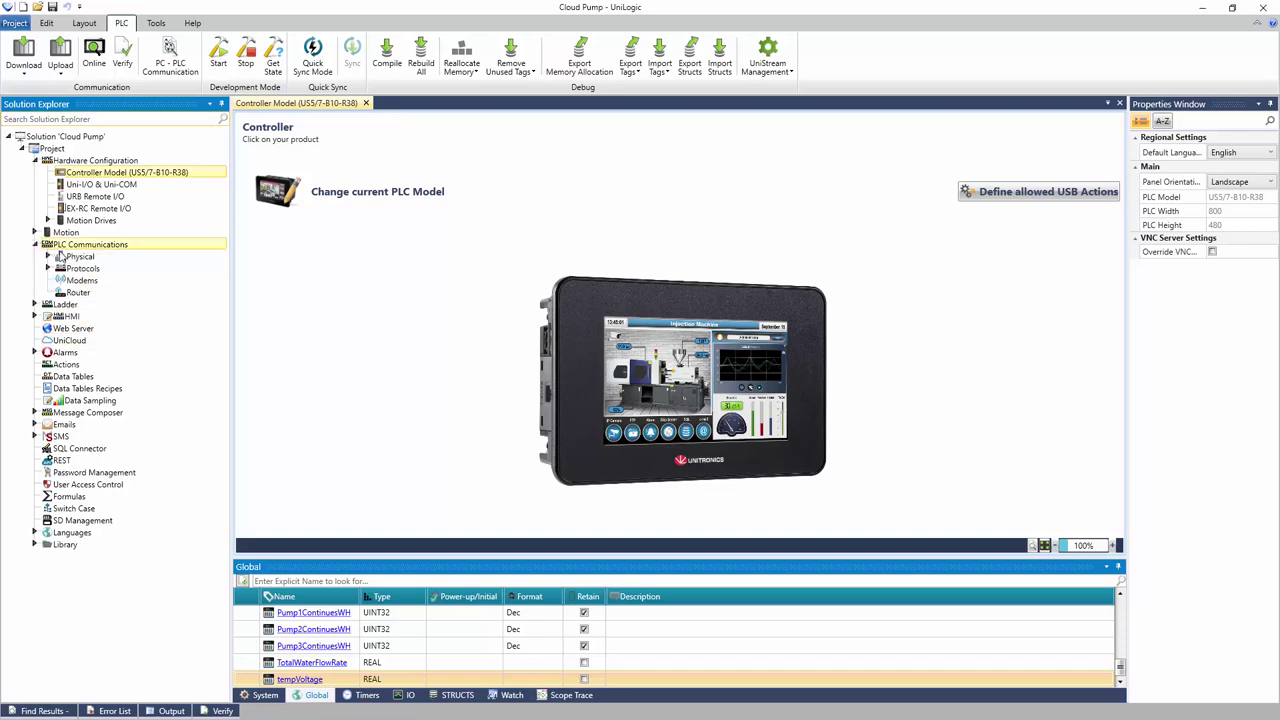
{"action": "left_click", "coordinate": [47, 256]}
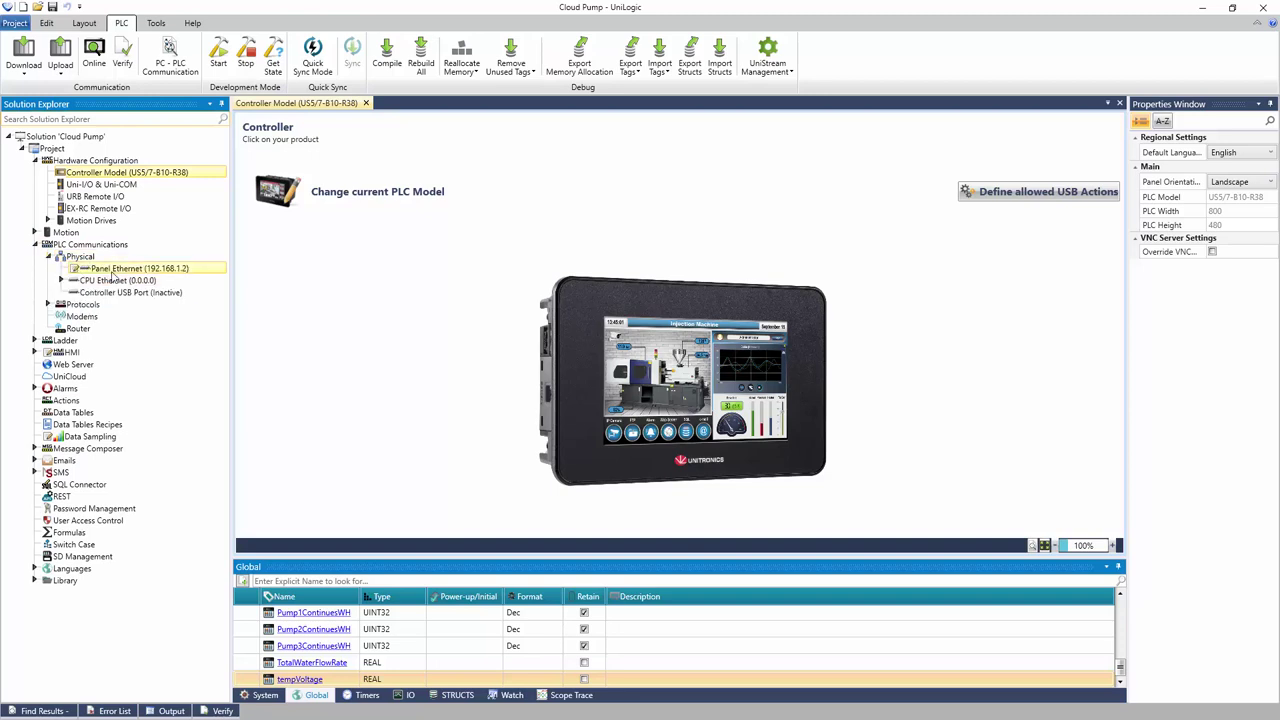
{"action": "left_click", "coordinate": [113, 270]}
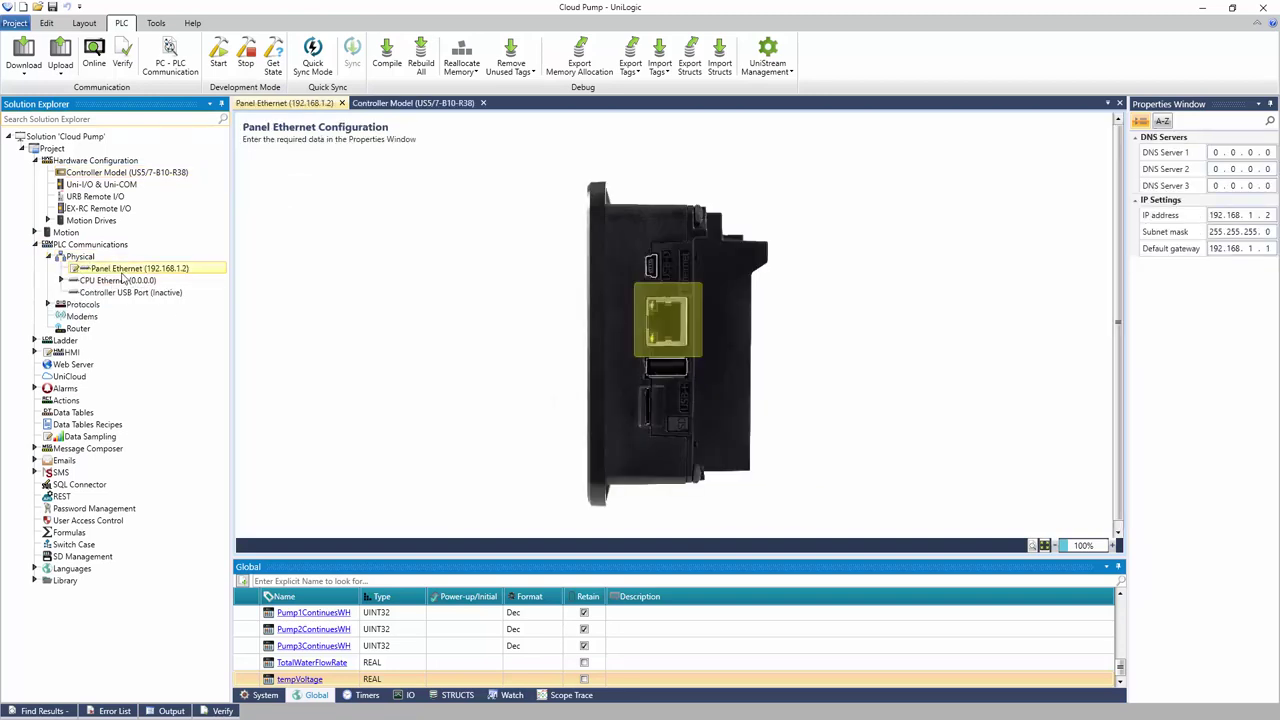
{"action": "left_click", "coordinate": [1269, 215]}
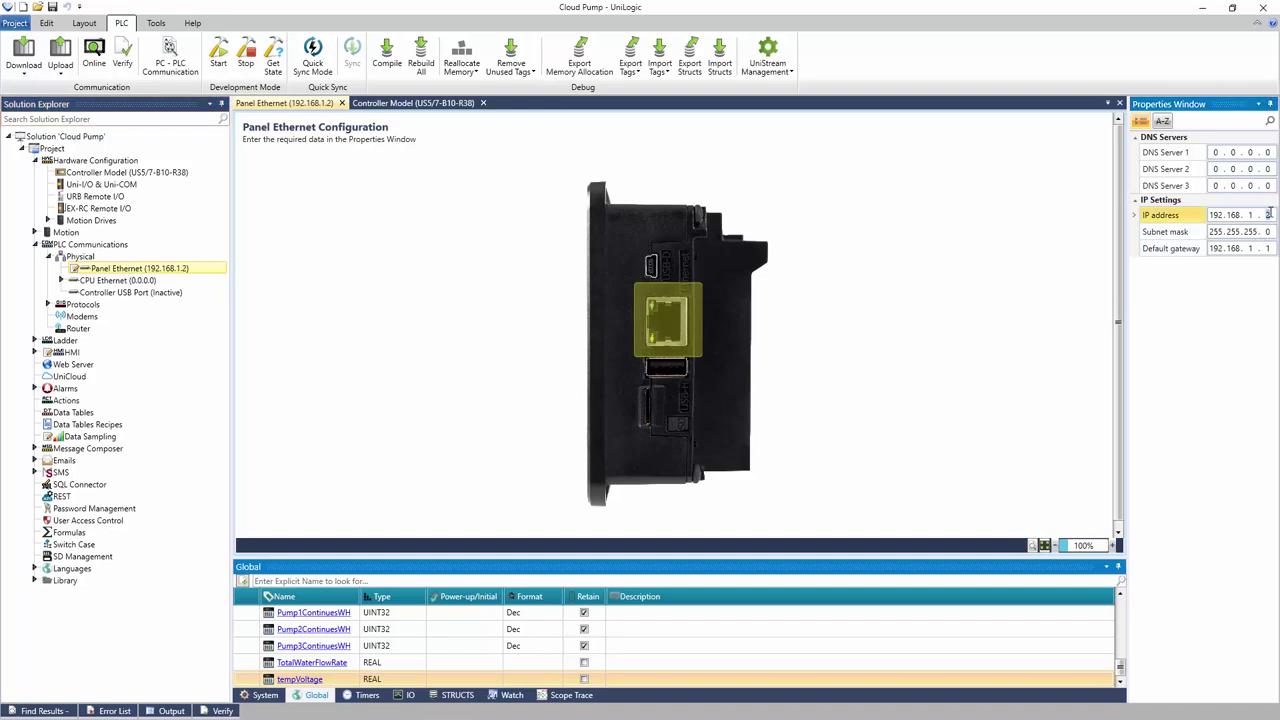
{"action": "type", "text": "70"}
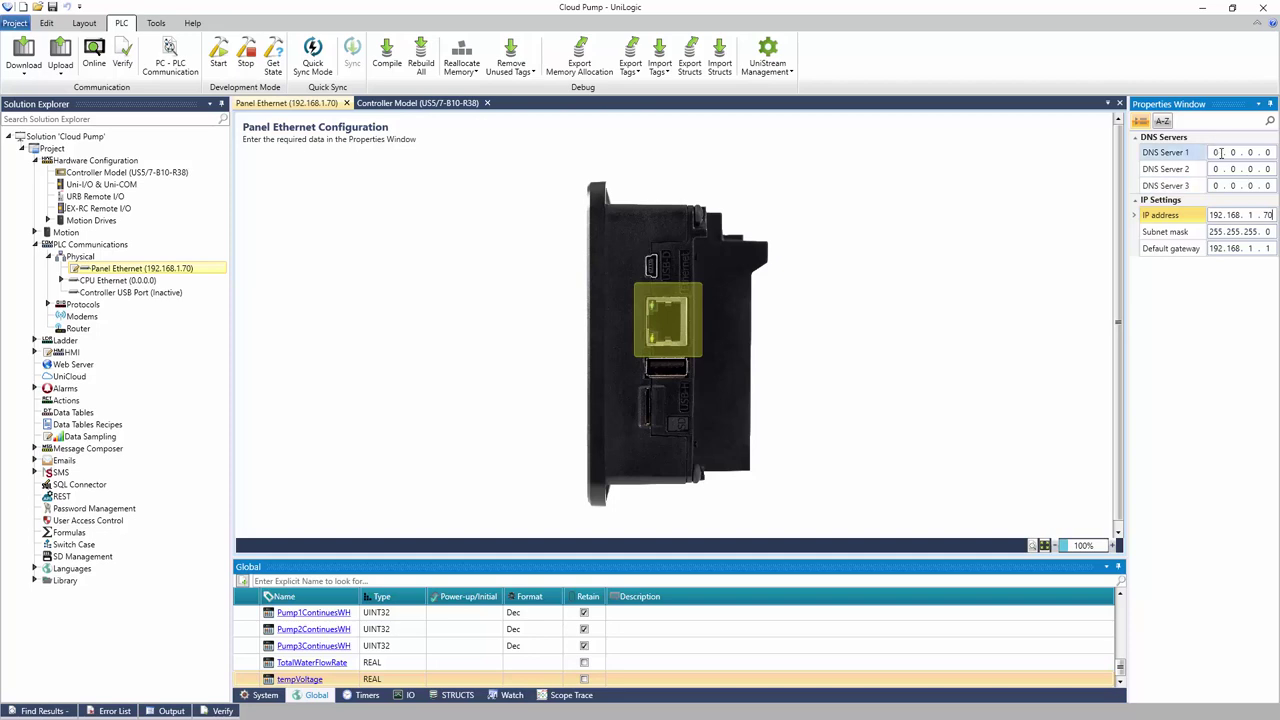
{"action": "left_click", "coordinate": [1218, 152]}
{"action": "type", "text": "8.8.8."}
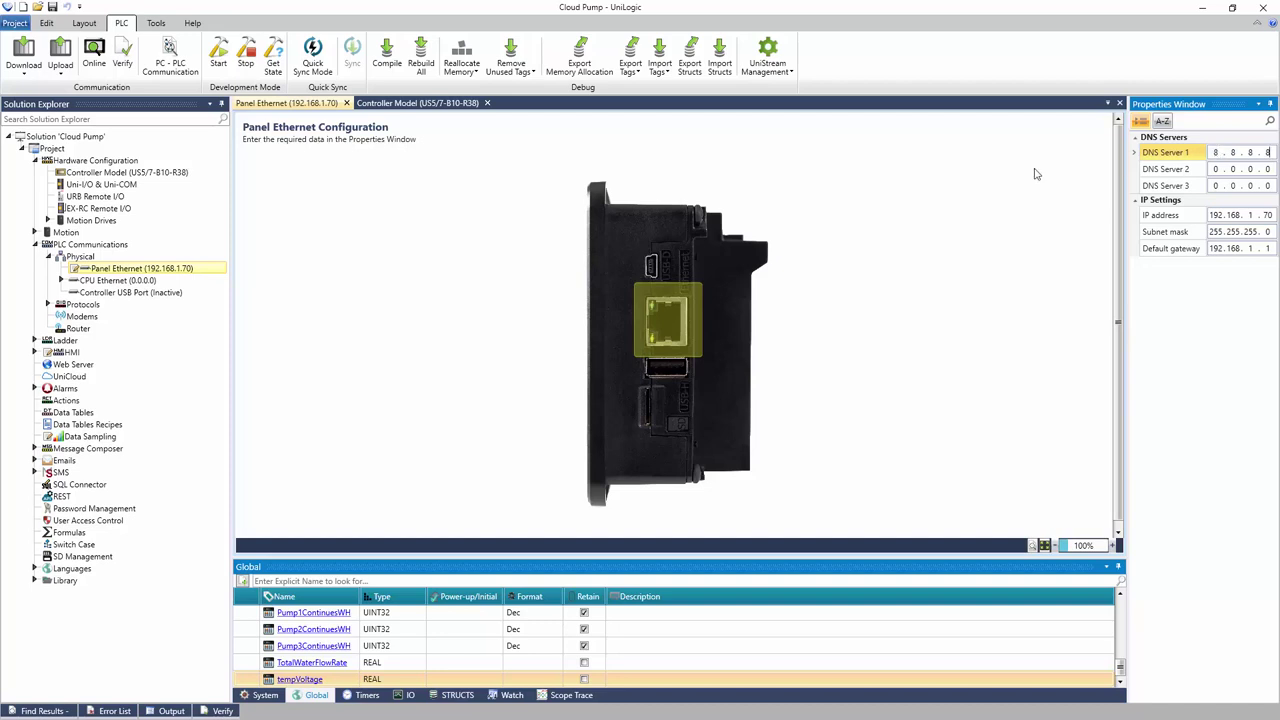
Set VNC Server Working Mode to Enabled (No password), accept the warning, and go to UniCloud
{"action": "double_click", "coordinate": [98, 516]}
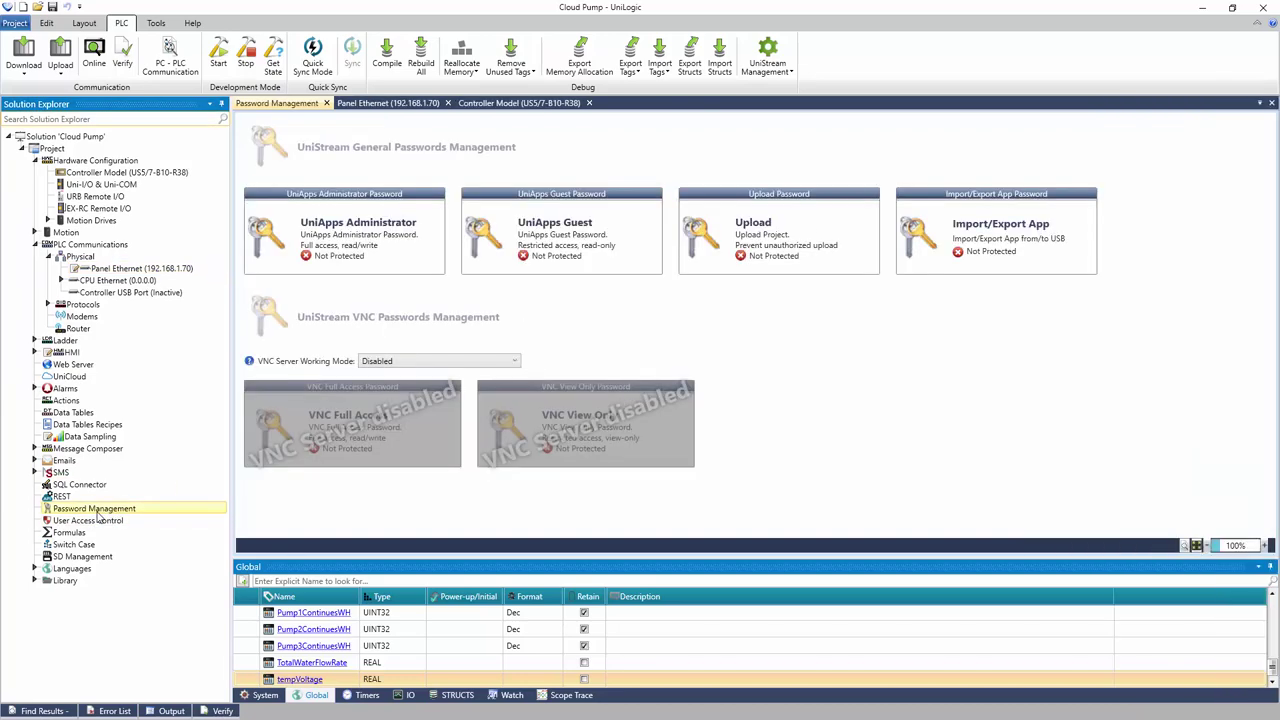
{"action": "left_click", "coordinate": [394, 362]}
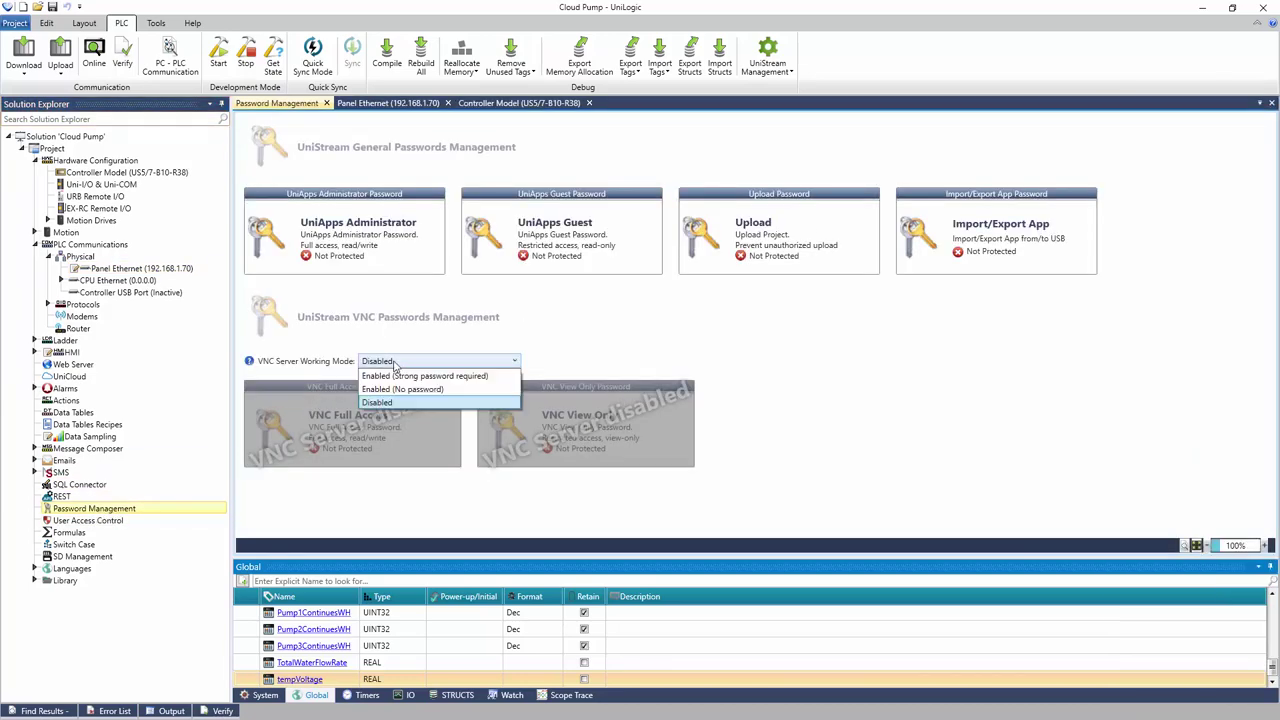
{"action": "left_click", "coordinate": [401, 390]}
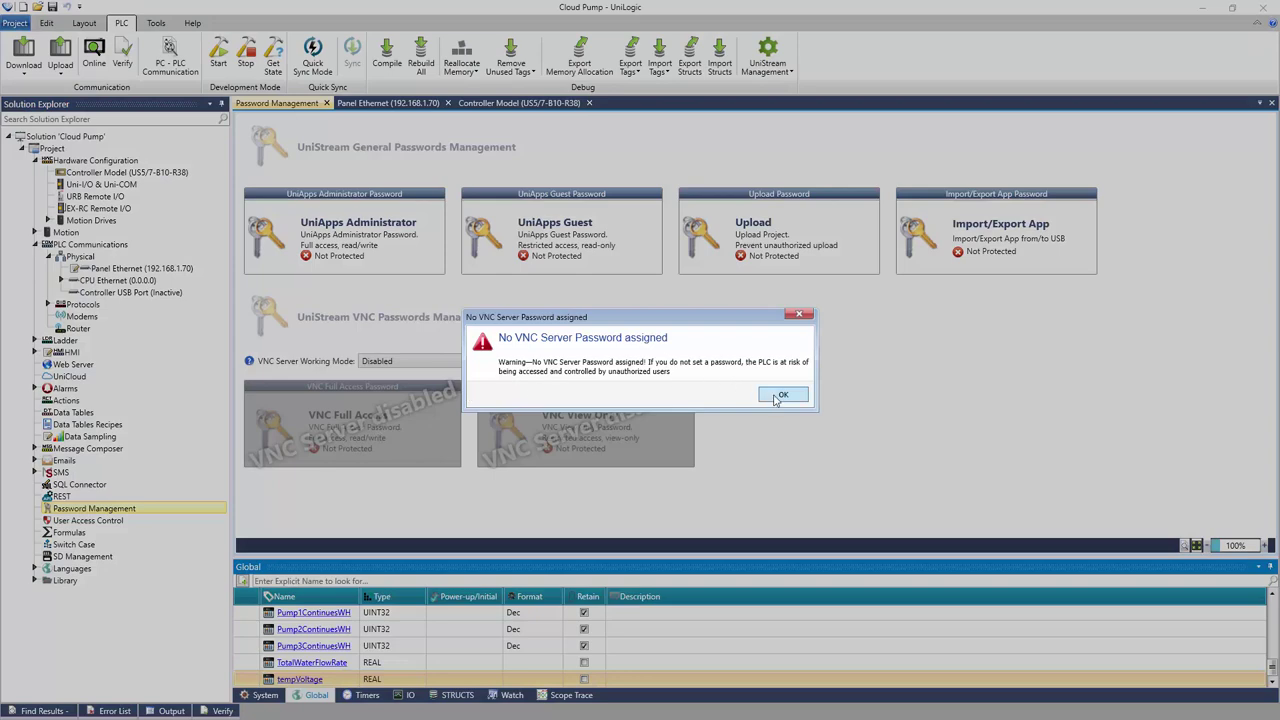
{"action": "left_click", "coordinate": [773, 400]}
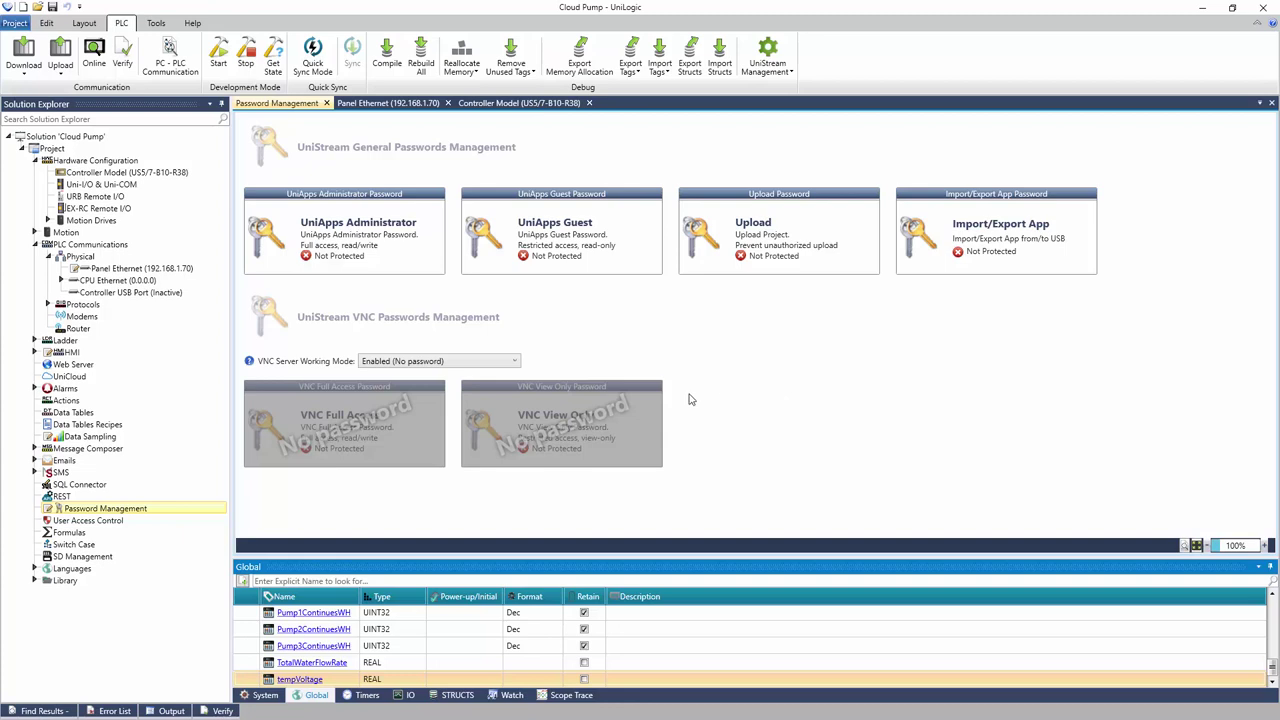
{"action": "left_click", "coordinate": [80, 378]}
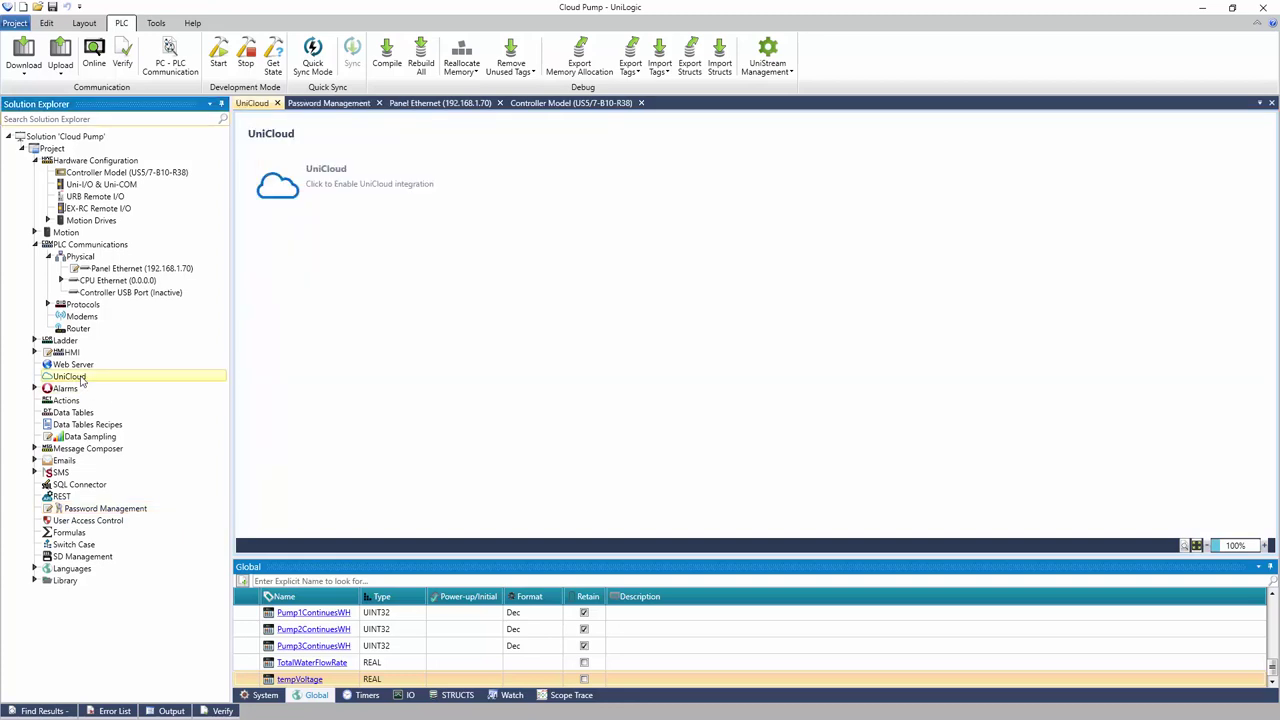
Enable UniCloud integration and log in with the company account's e-mail and password
{"action": "left_click", "coordinate": [341, 193]}
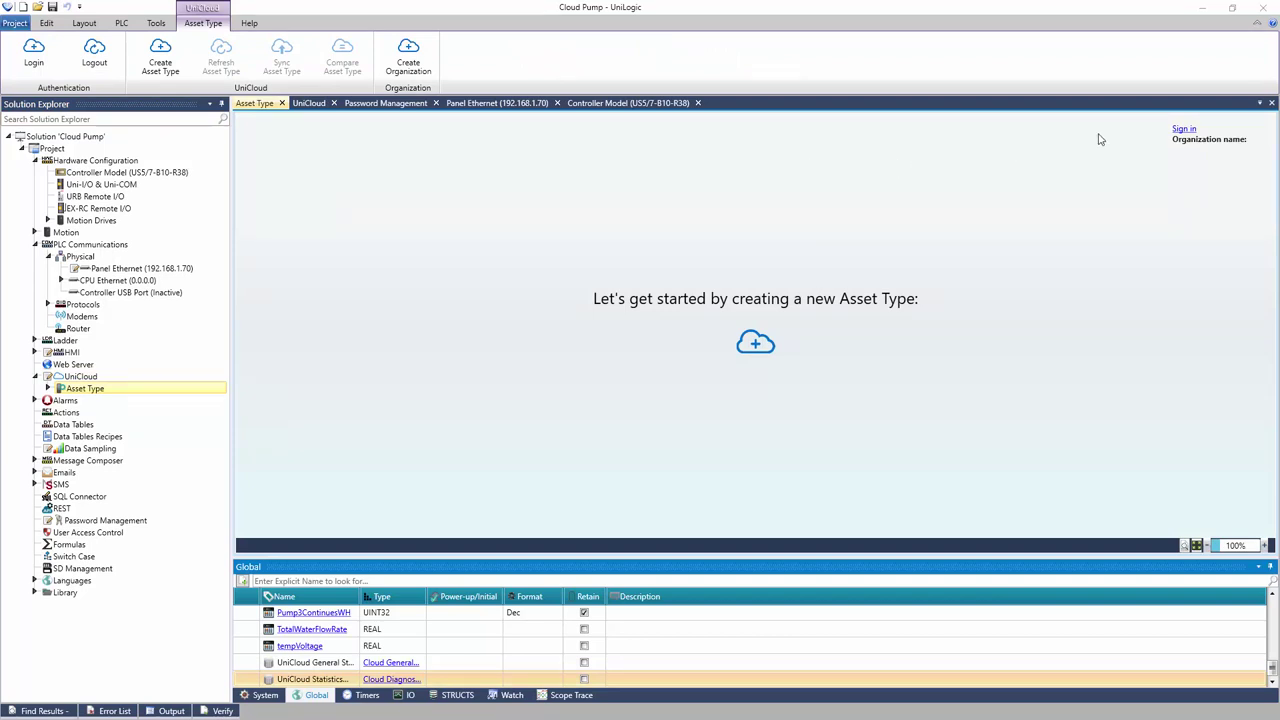
{"action": "left_click", "coordinate": [1182, 130]}
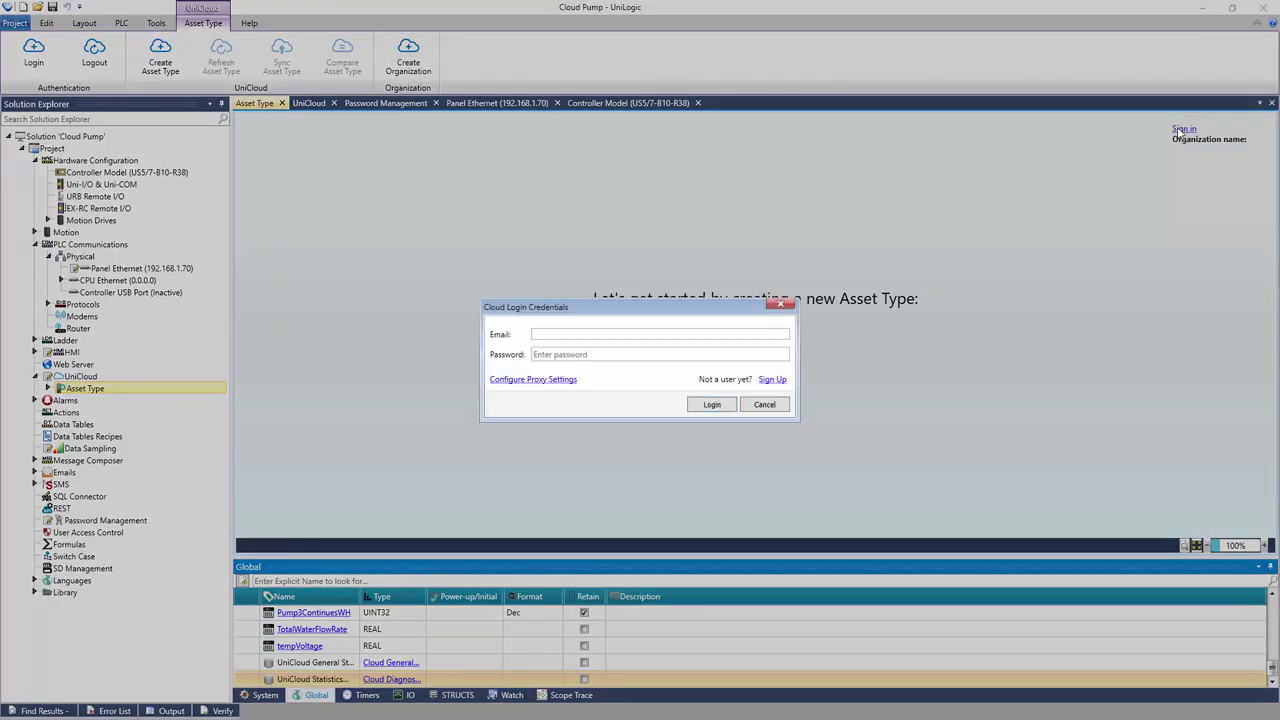
{"action": "left_click", "coordinate": [660, 334]}
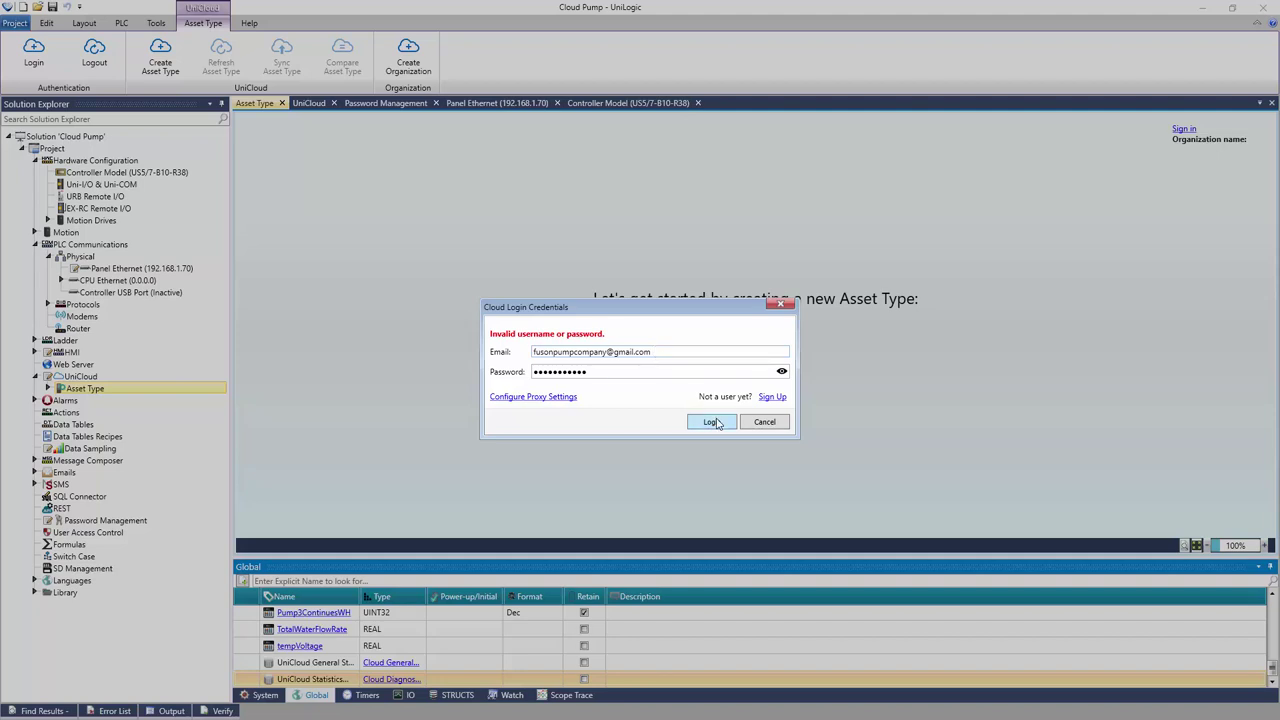
{"action": "left_click", "coordinate": [714, 422]}
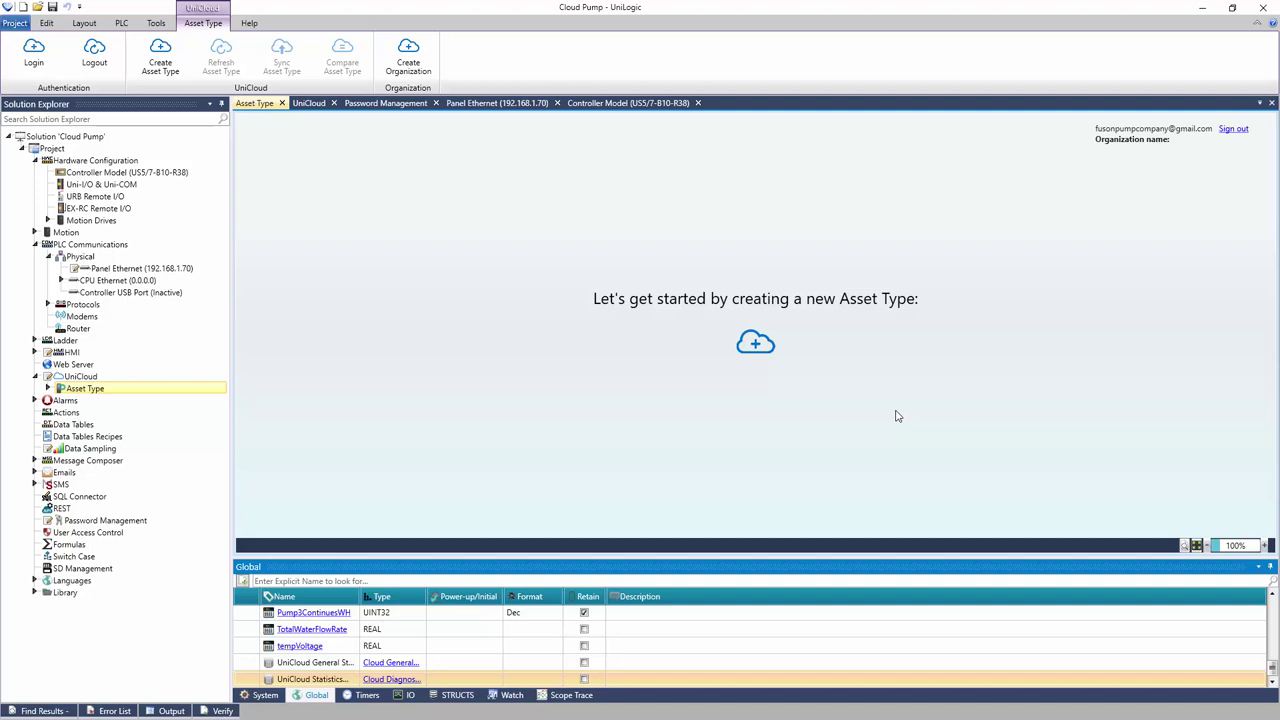
Create the UnitronicsPump asset type in Fuson Pump Co. and expand its node
{"action": "left_click", "coordinate": [764, 346]}
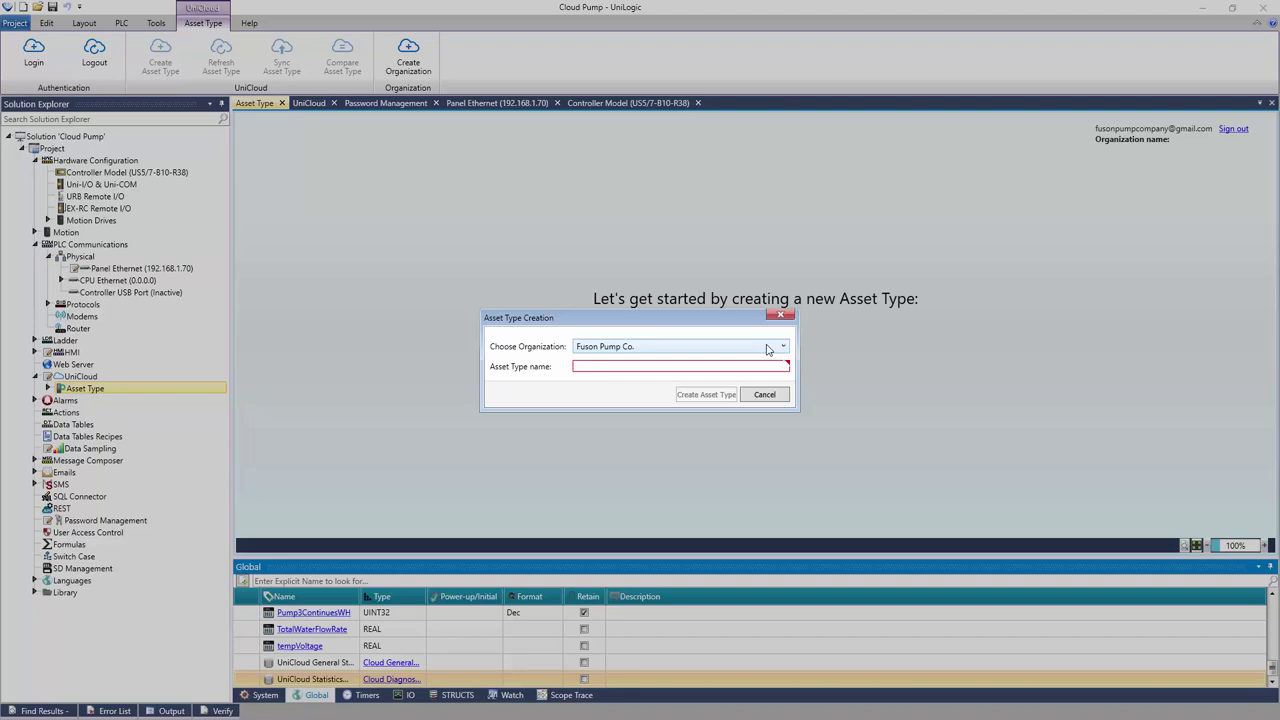
{"action": "type", "text": "CloudPump"}
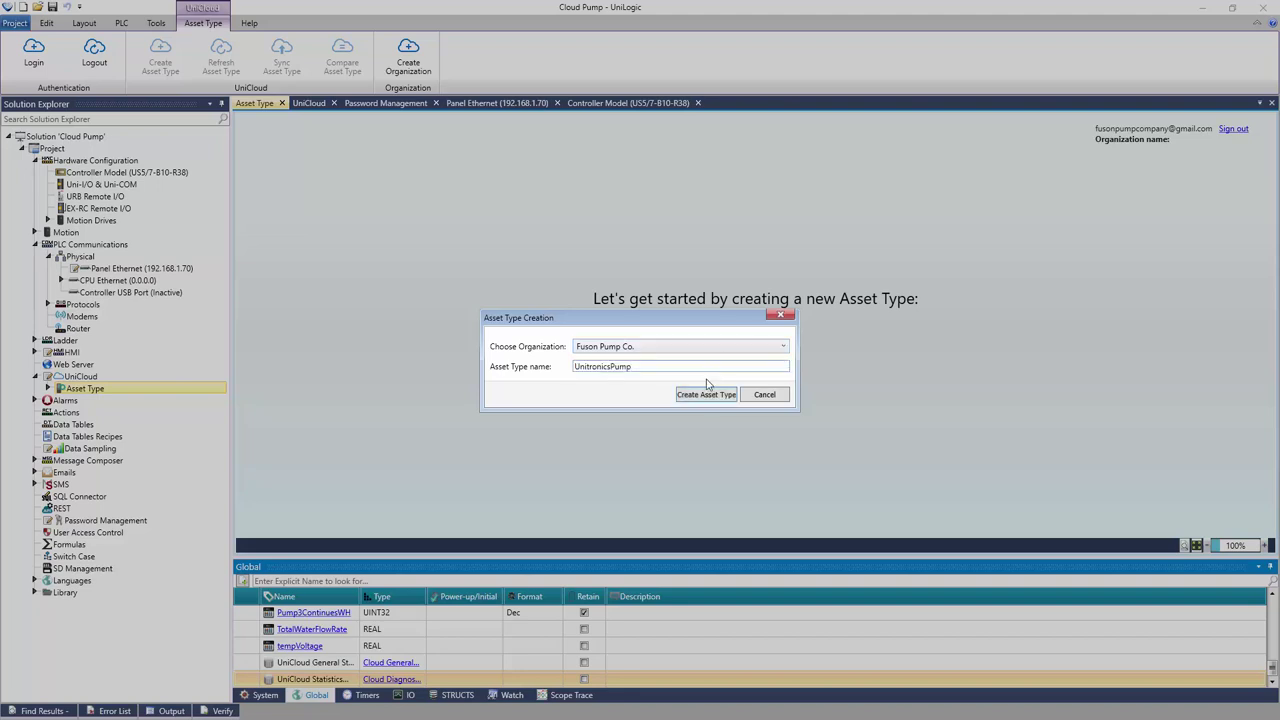
{"action": "left_click", "coordinate": [708, 394]}
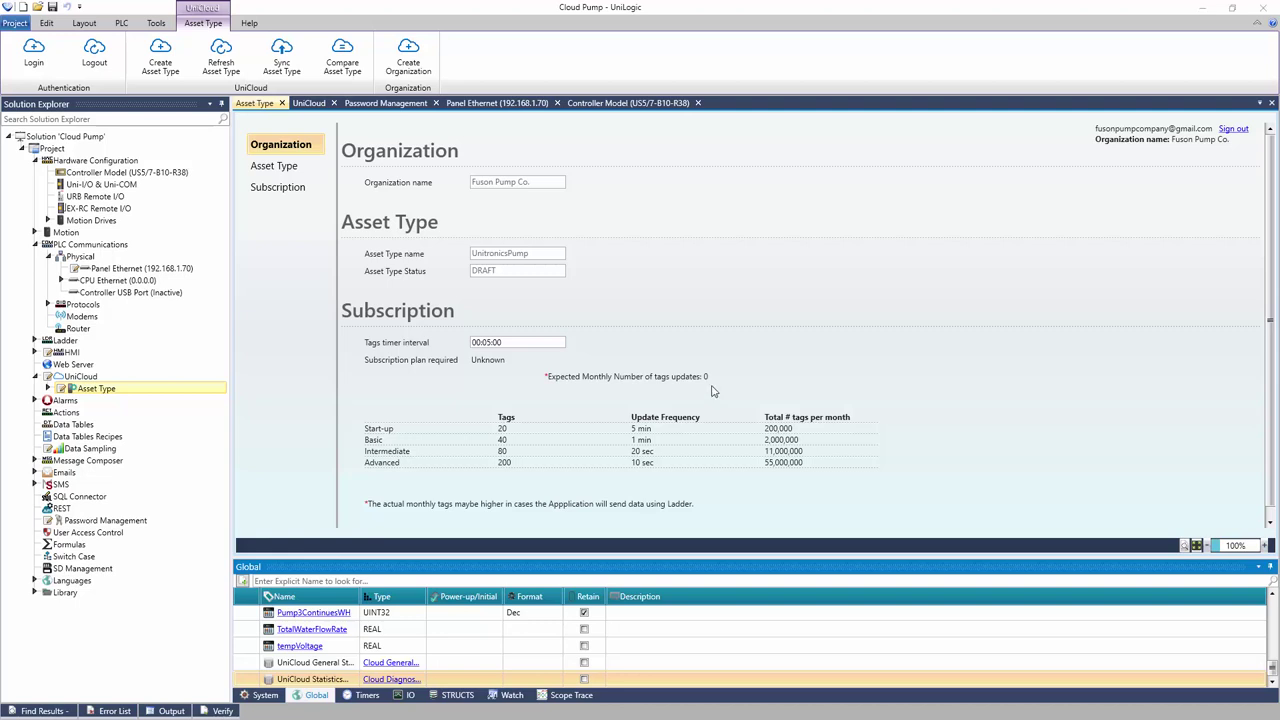
{"action": "left_click", "coordinate": [48, 390]}
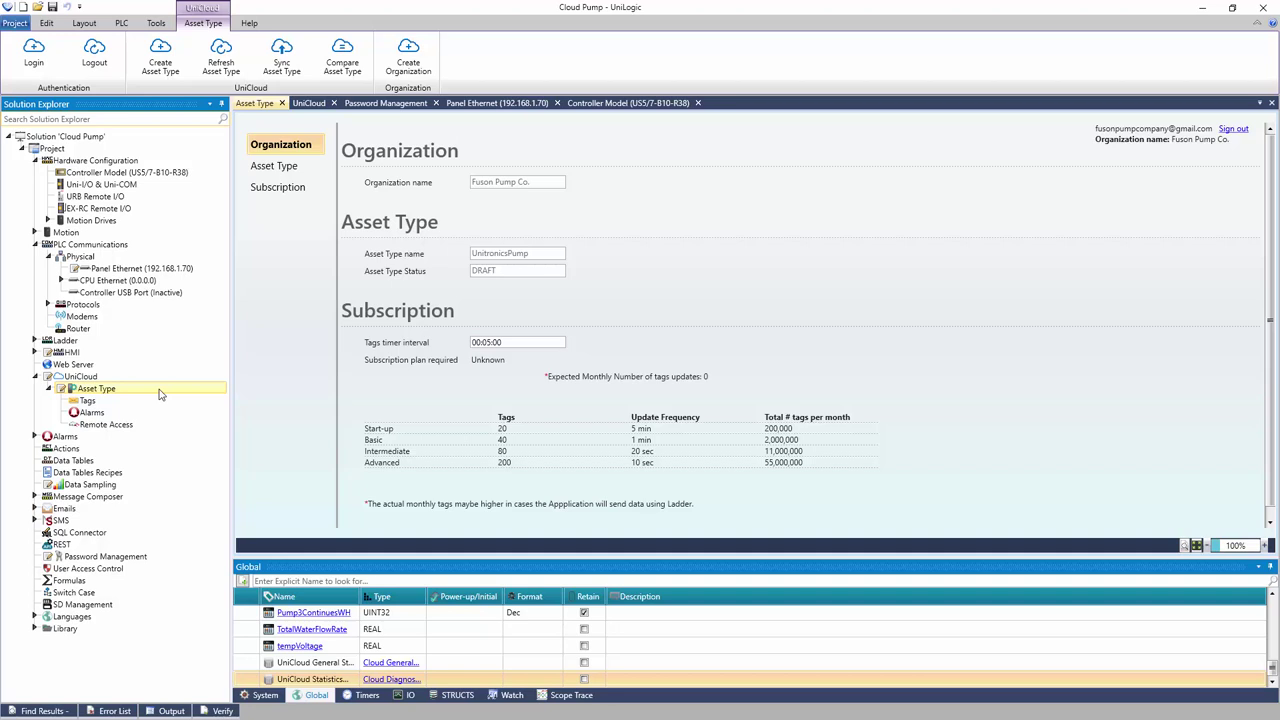
Add three cloud tag rows and fill them with Pump1, Pump2 and Pump3
{"action": "double_click", "coordinate": [90, 401]}
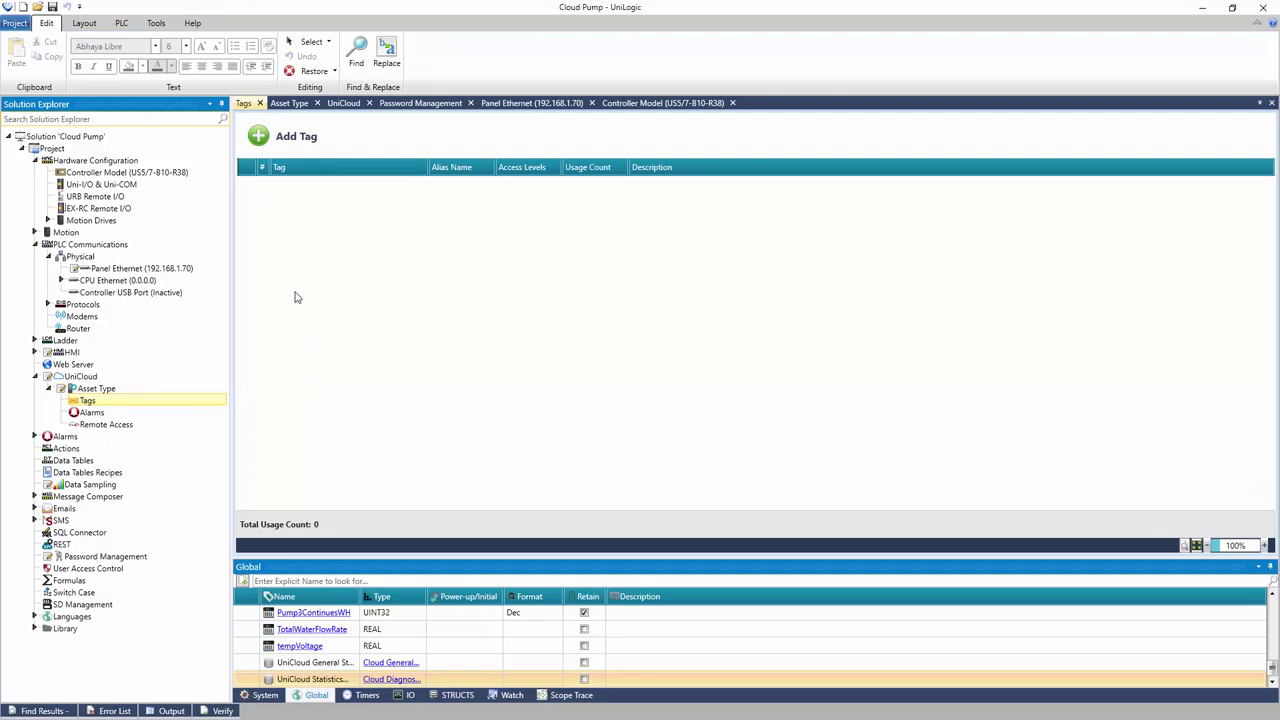
{"action": "left_click", "coordinate": [258, 140]}
{"action": "left_click", "coordinate": [258, 140]}
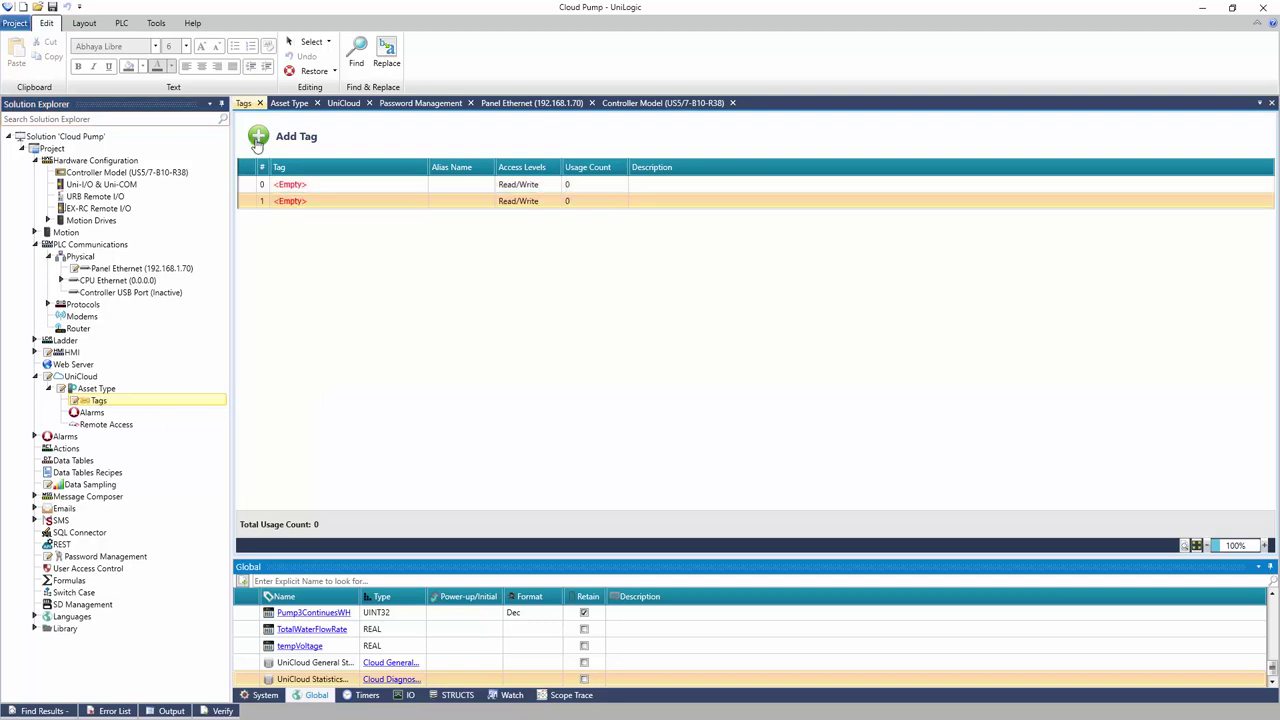
{"action": "left_click", "coordinate": [258, 140]}
{"action": "left_click", "coordinate": [313, 186]}
{"action": "type", "text": "pump"}
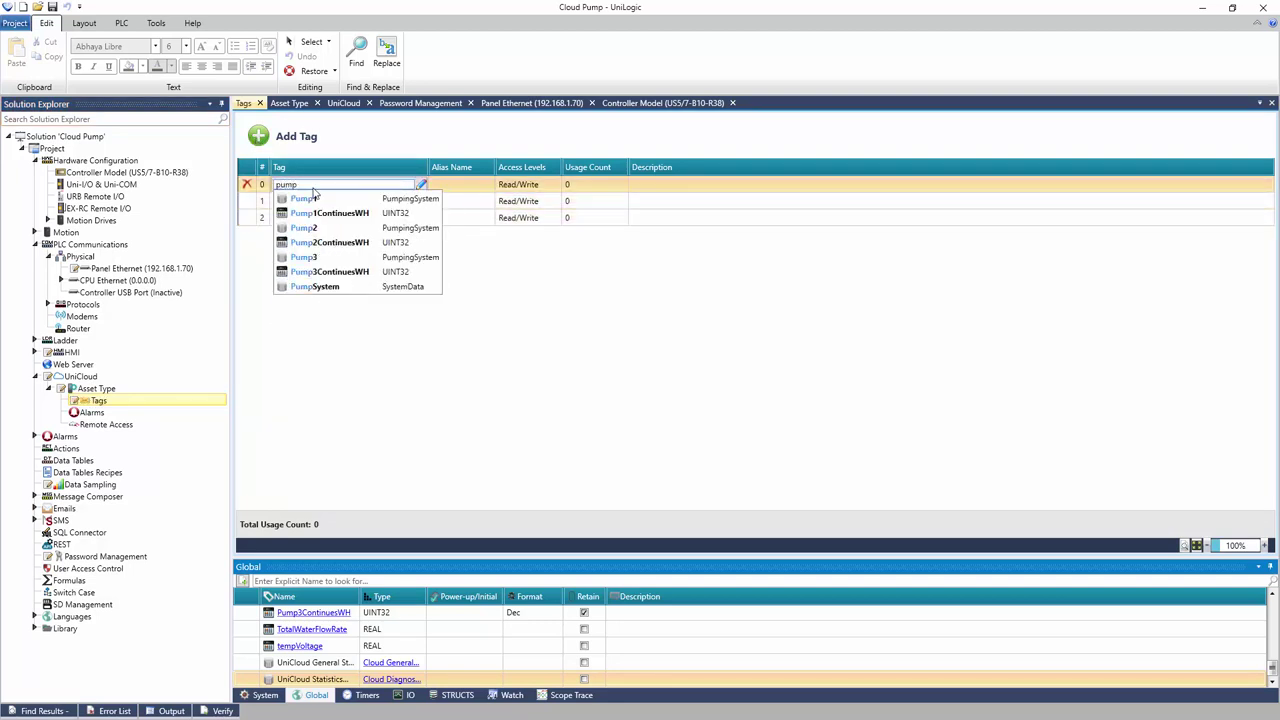
{"action": "left_click", "coordinate": [314, 199]}
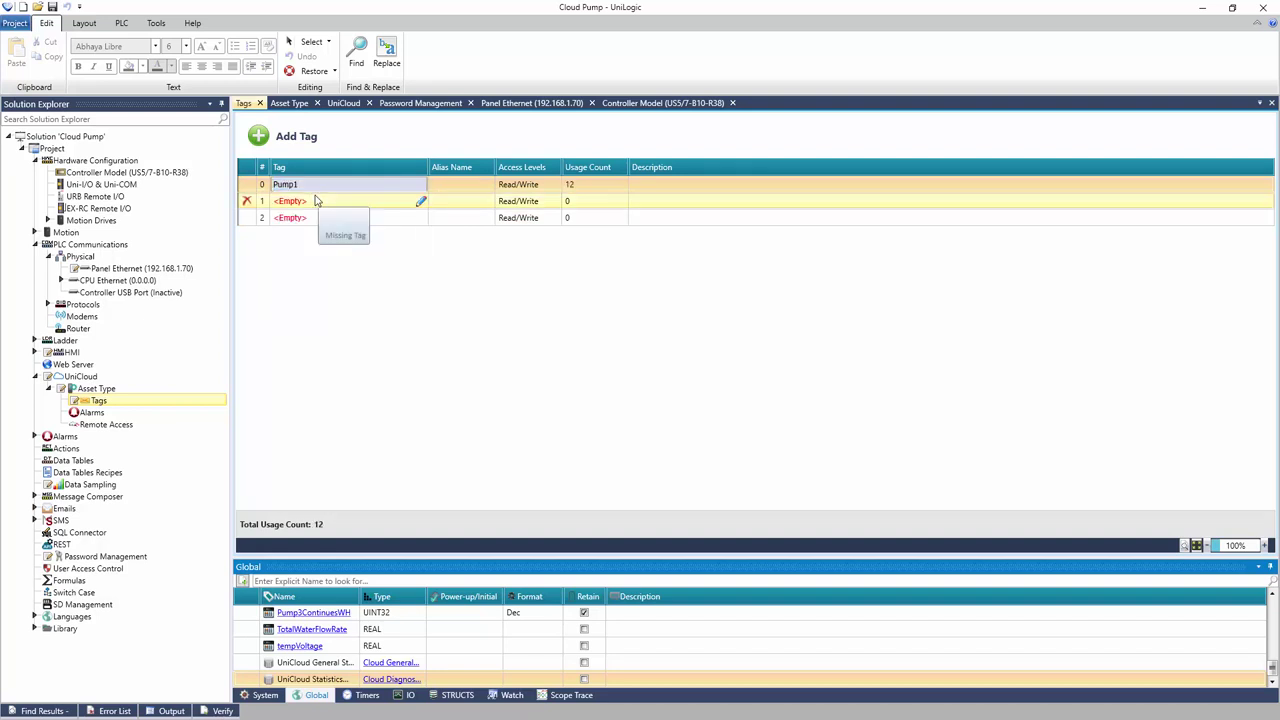
{"action": "left_click", "coordinate": [314, 199]}
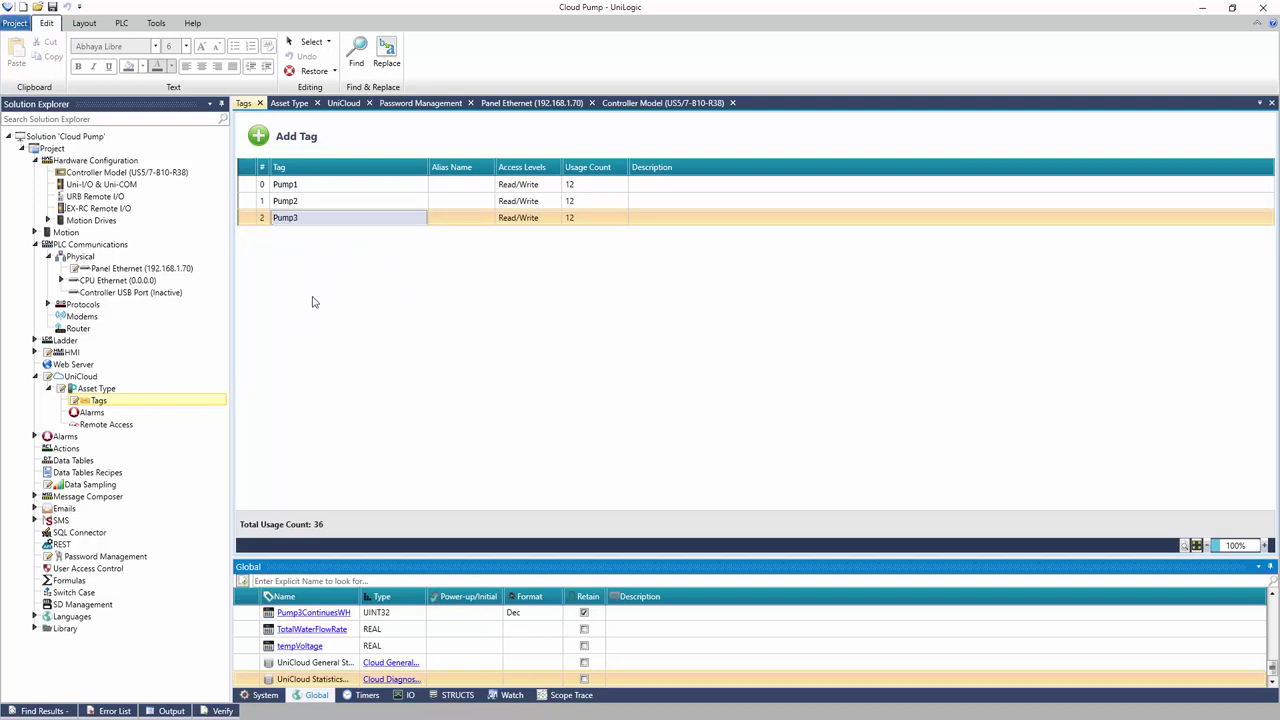
Tick Enable Alarms for UniCloud and Remote Access Control Enabled, then refresh the asset type
{"action": "left_click", "coordinate": [110, 413]}
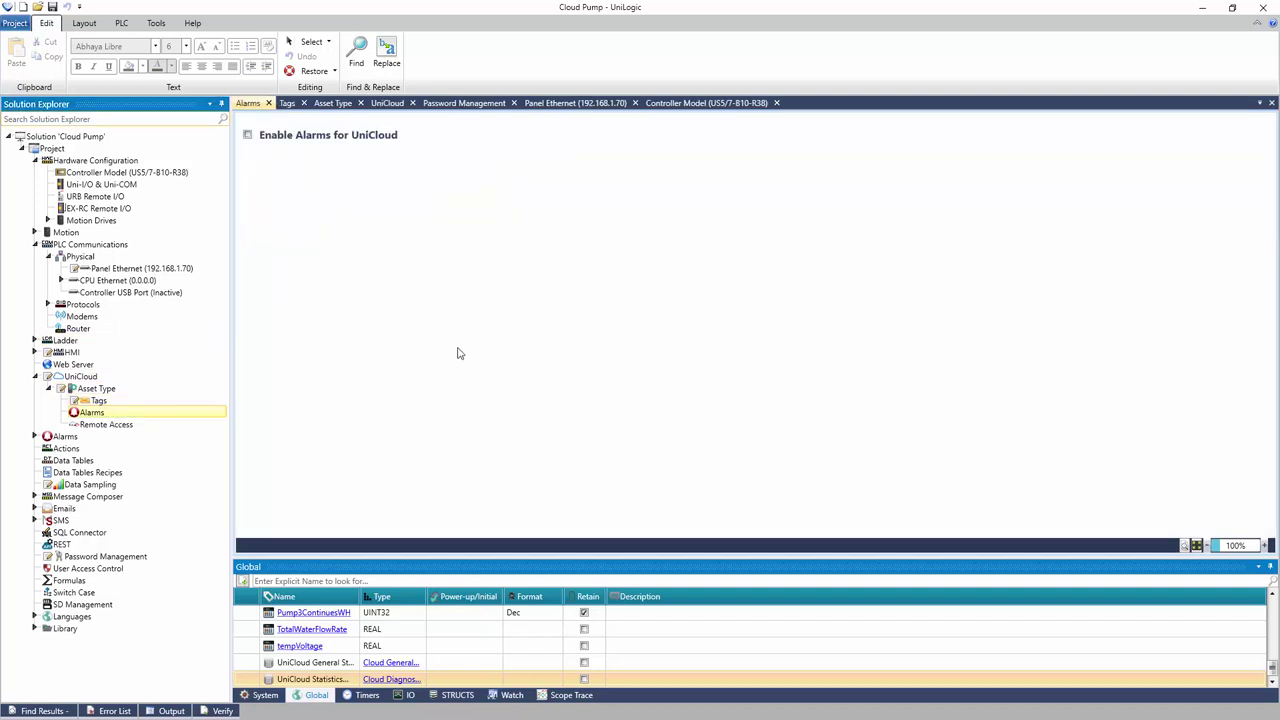
{"action": "left_click", "coordinate": [248, 135]}
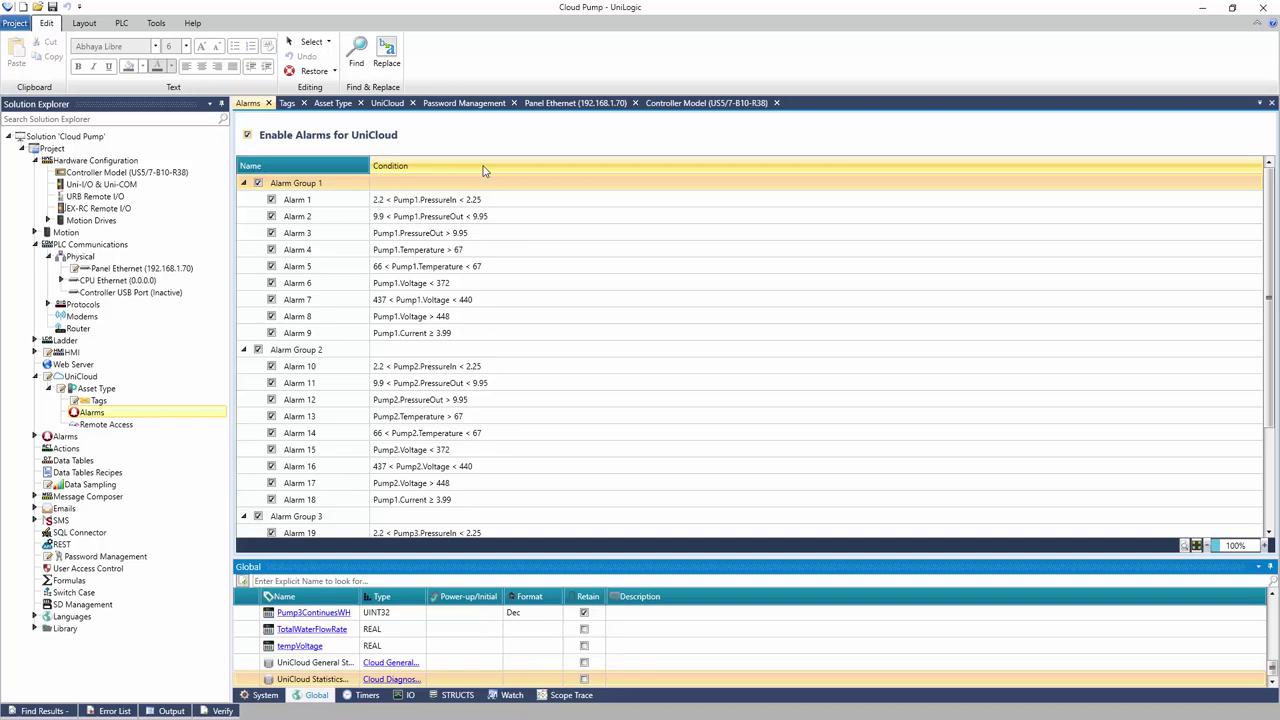
{"action": "left_click", "coordinate": [120, 426]}
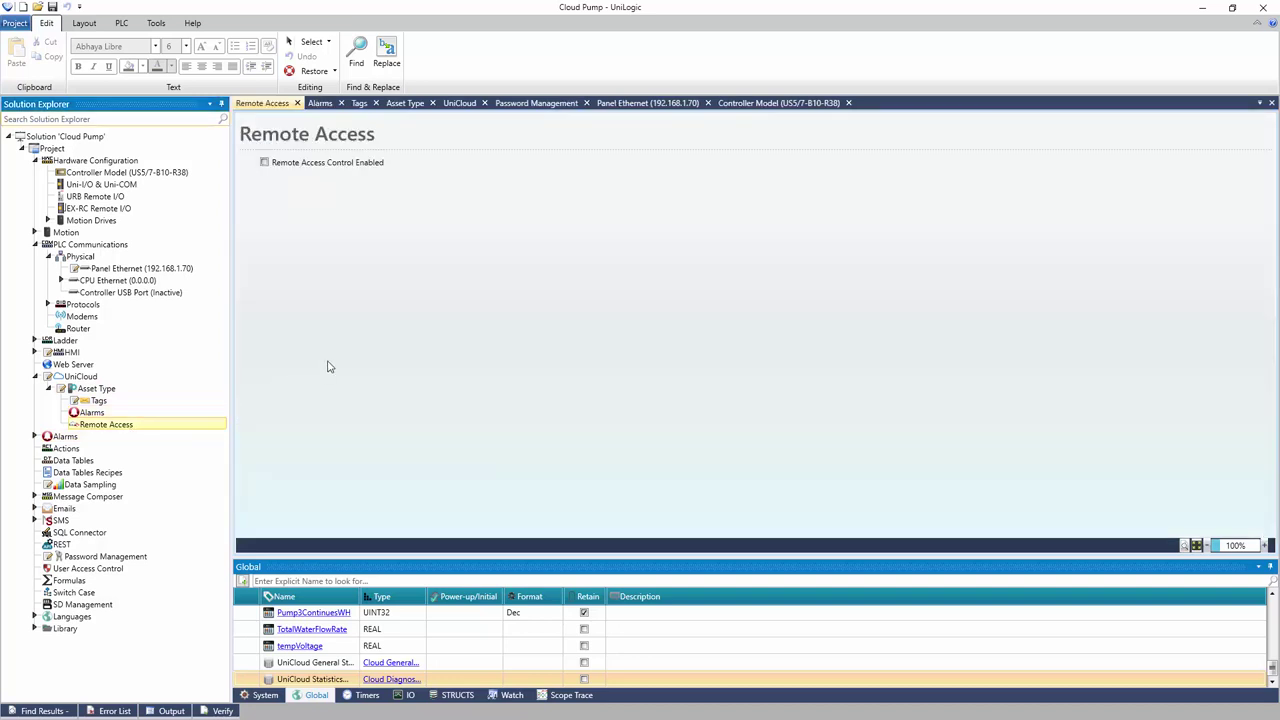
{"action": "left_click", "coordinate": [265, 163]}
{"action": "left_click", "coordinate": [265, 163]}
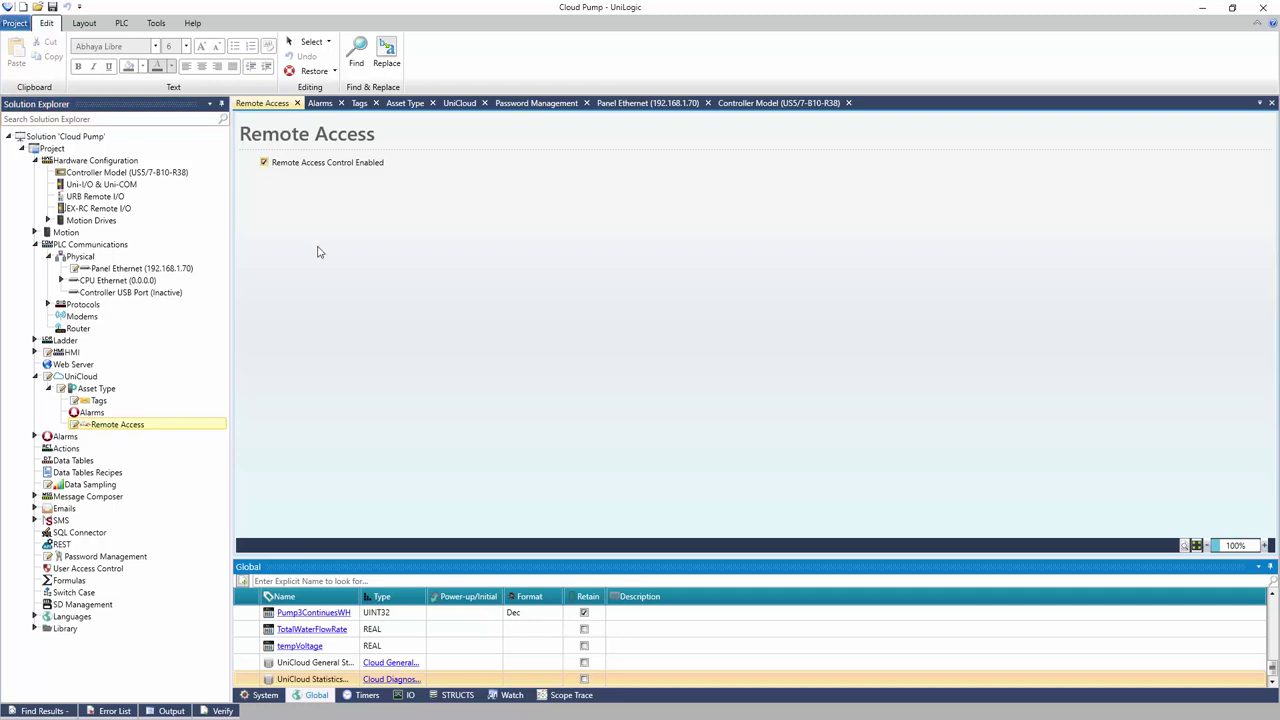
{"action": "left_click", "coordinate": [128, 392]}
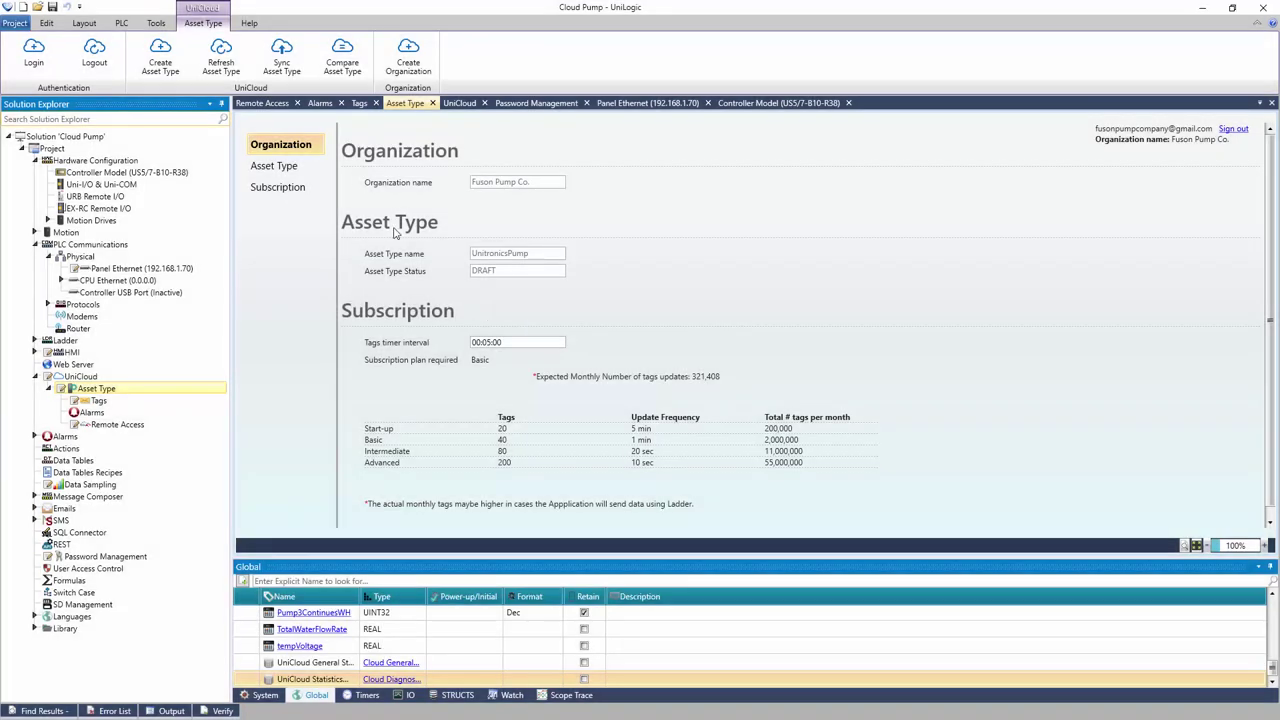
Sync the UnitronicsPump asset type to UniCloud and download the project to the controller
{"action": "left_click", "coordinate": [286, 66]}
{"action": "left_click", "coordinate": [122, 24]}
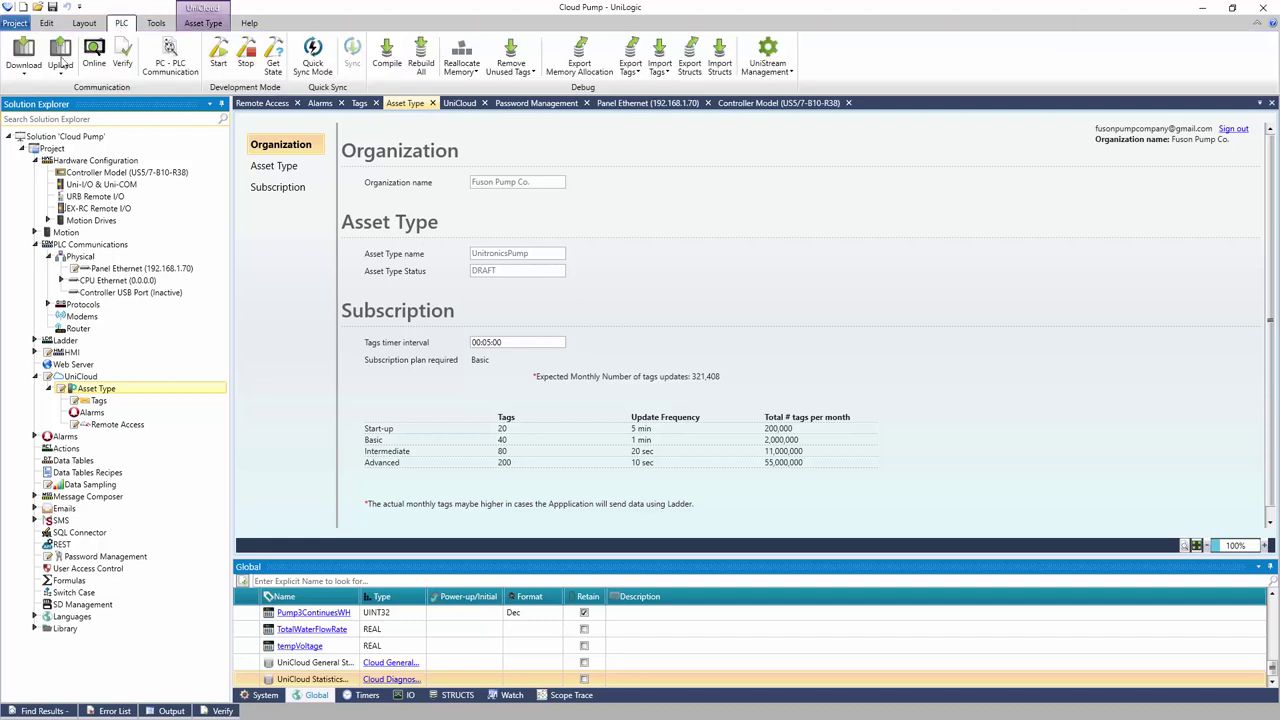
{"action": "left_click", "coordinate": [22, 72]}
{"action": "left_click", "coordinate": [45, 204]}
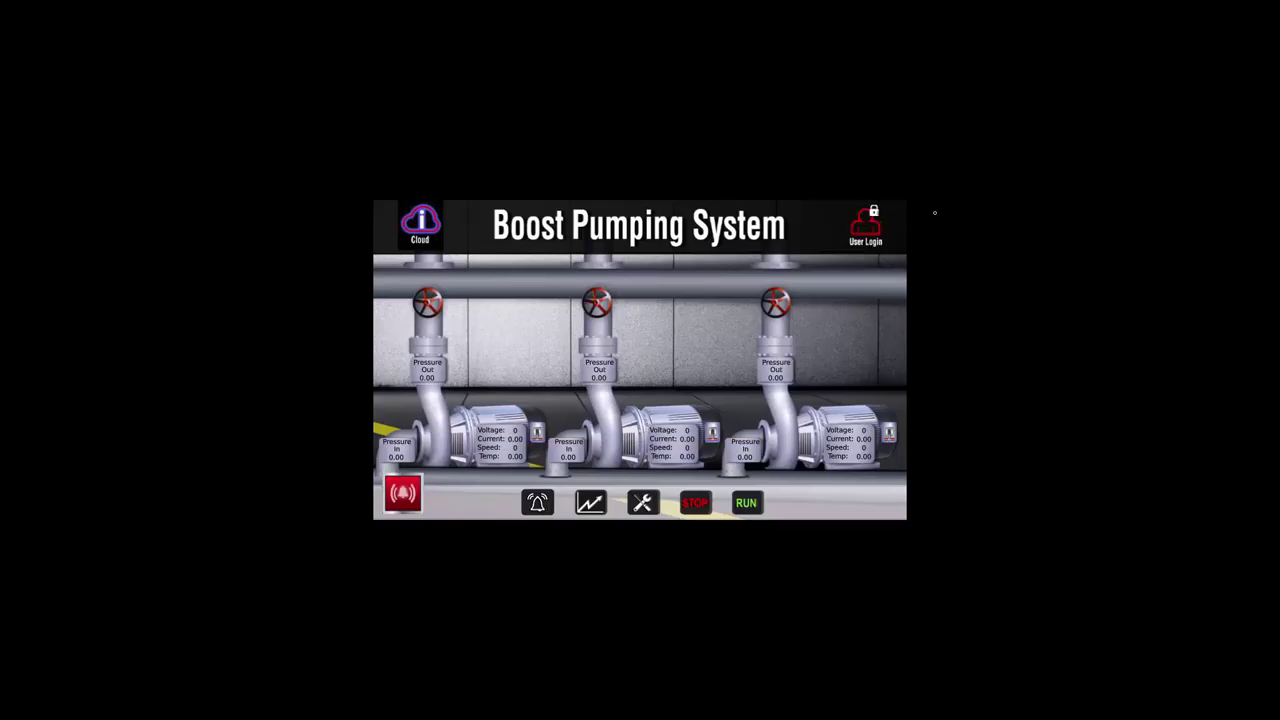
Leave the Boost Pumping System screen for the panel's UniApps Network settings and UniCloud page
{"action": "left_click", "coordinate": [902, 207]}
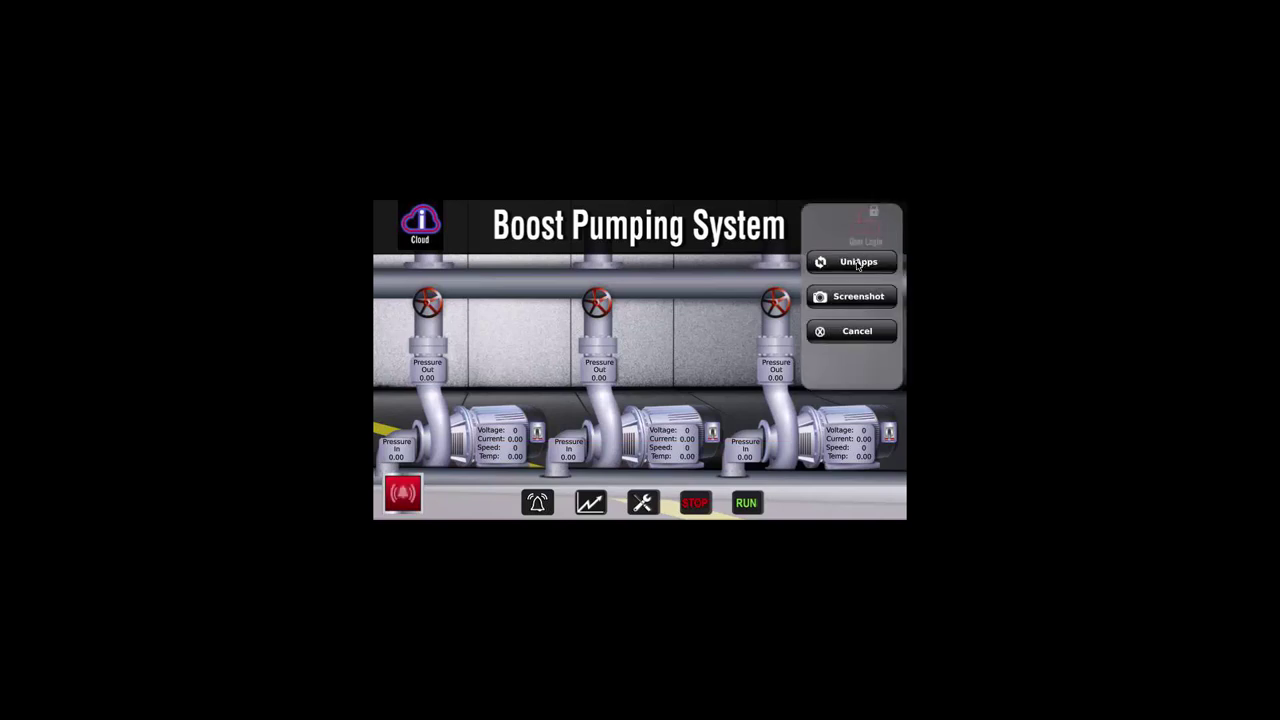
{"action": "left_click", "coordinate": [860, 262]}
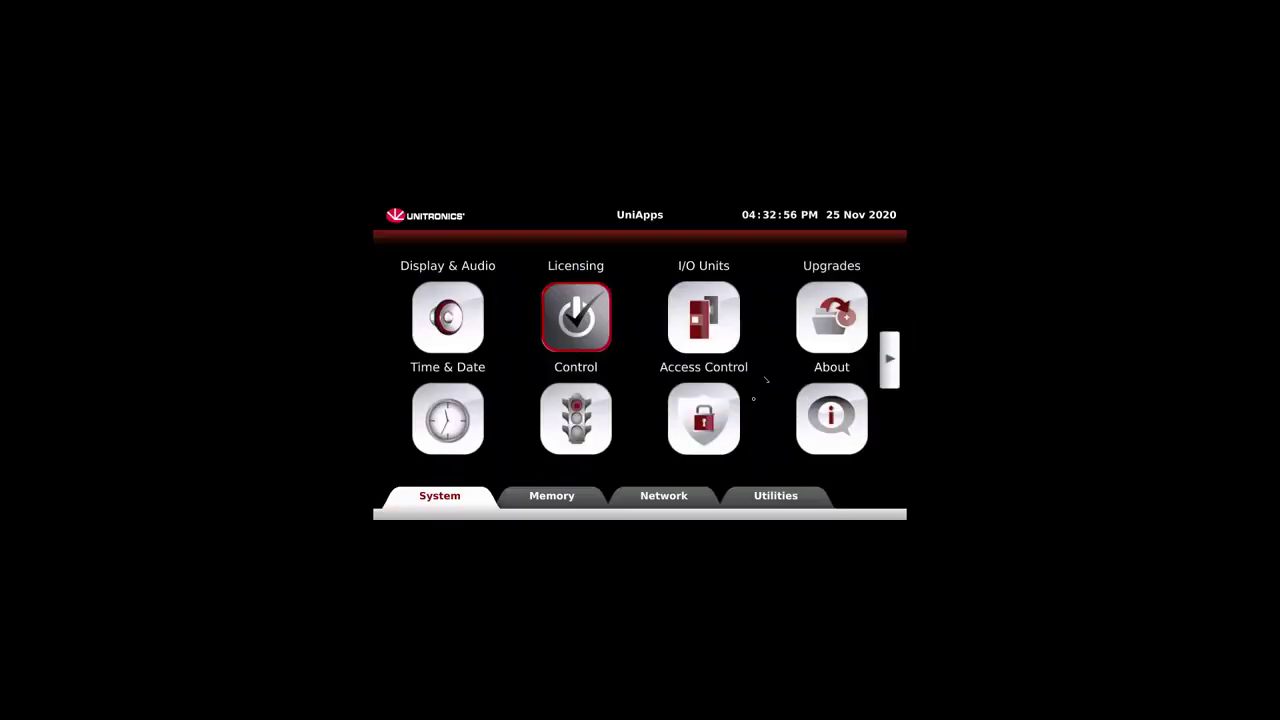
{"action": "left_click", "coordinate": [679, 497]}
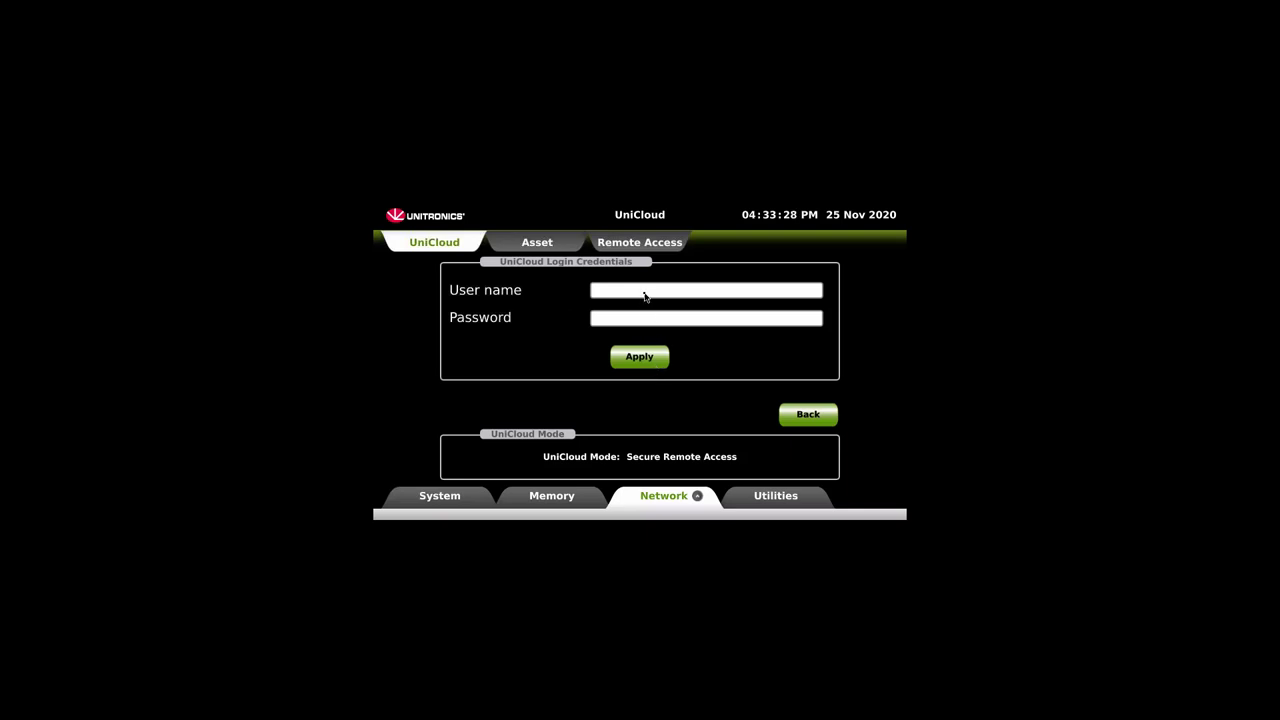
Log the panel in to UniCloud with the company account credentials and create asset Machine15
{"action": "left_click", "coordinate": [645, 296]}
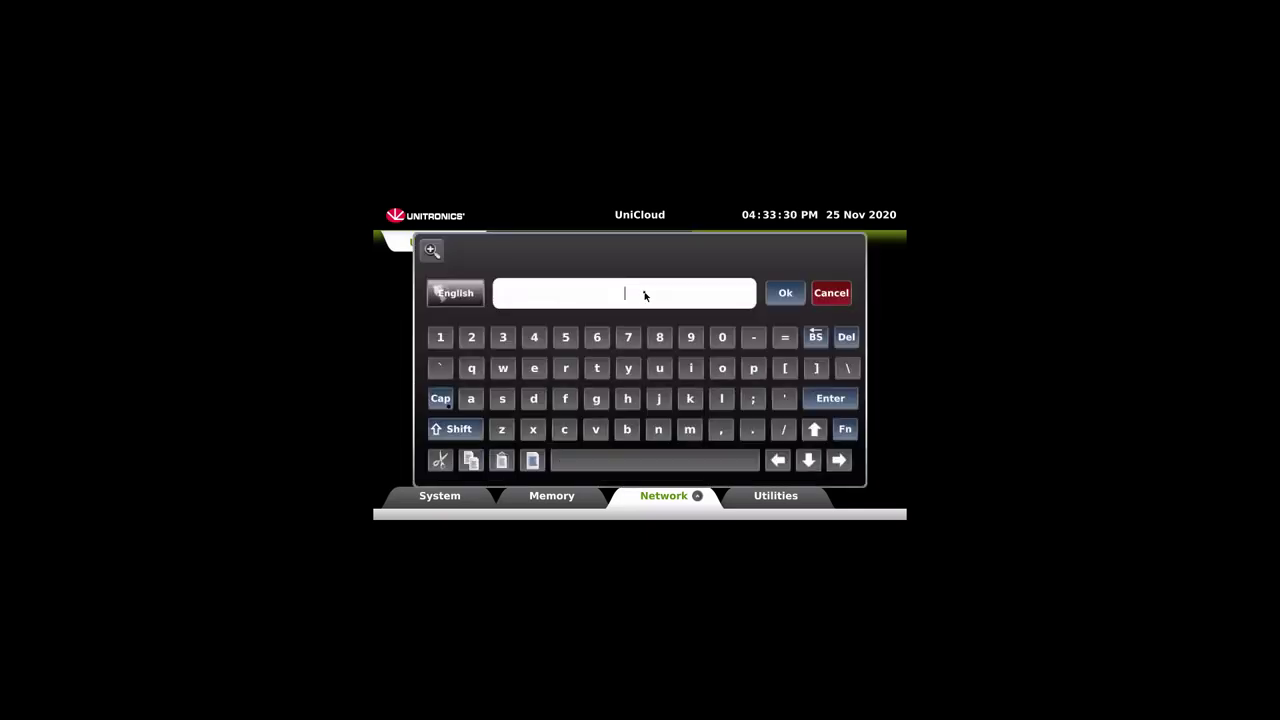
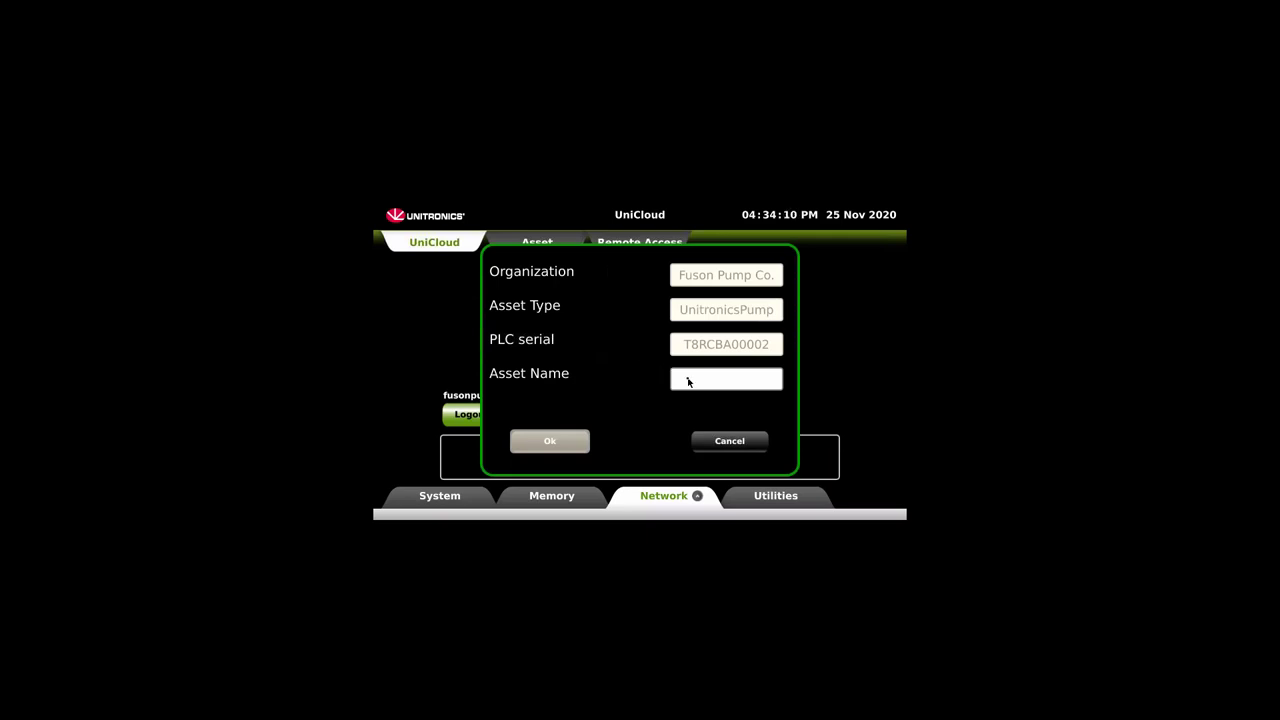
{"action": "left_click", "coordinate": [688, 382]}
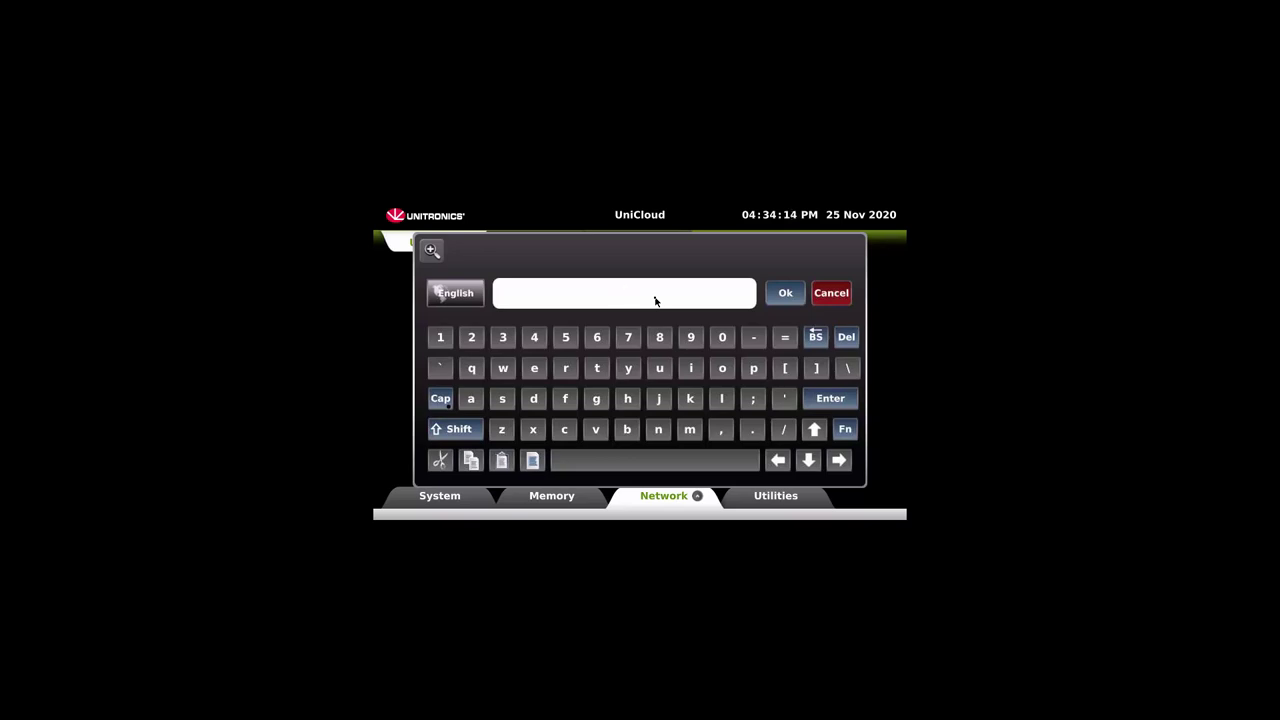
{"action": "type", "text": "Machine15"}
{"action": "left_click", "coordinate": [796, 295]}
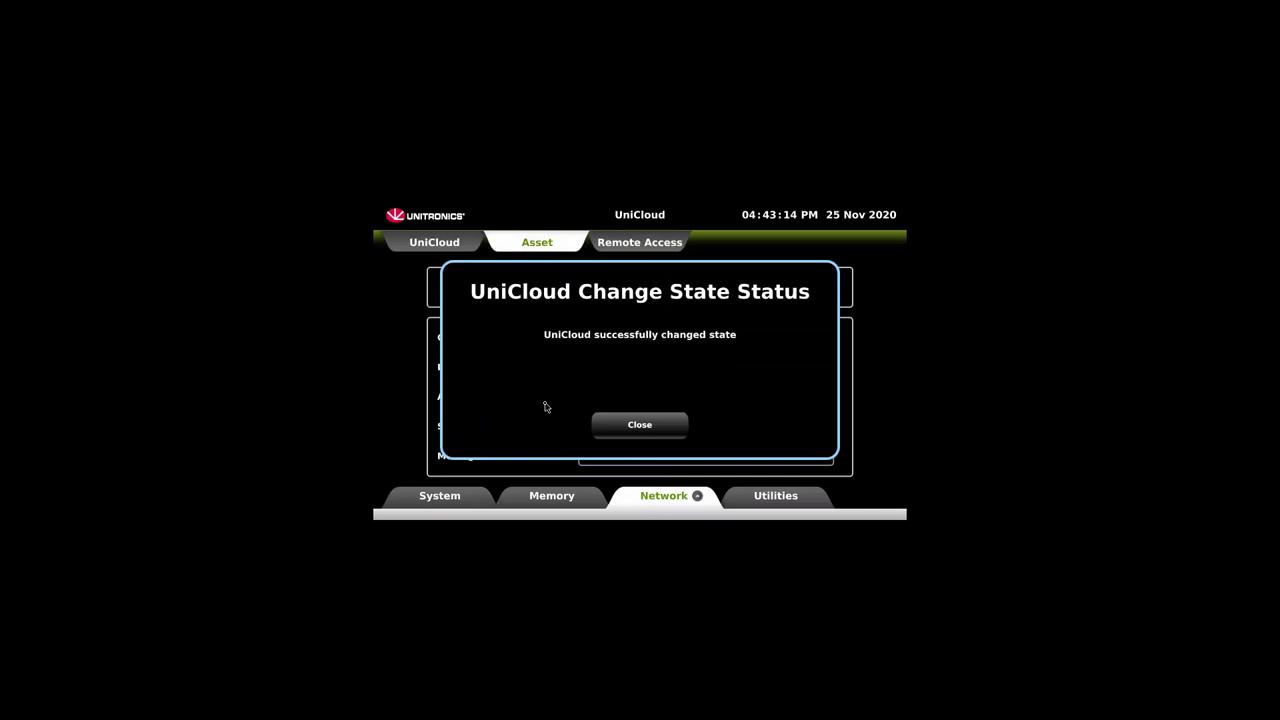
Close the UniCloud Change State Status dialog once data sending has started
{"action": "left_click", "coordinate": [642, 432]}
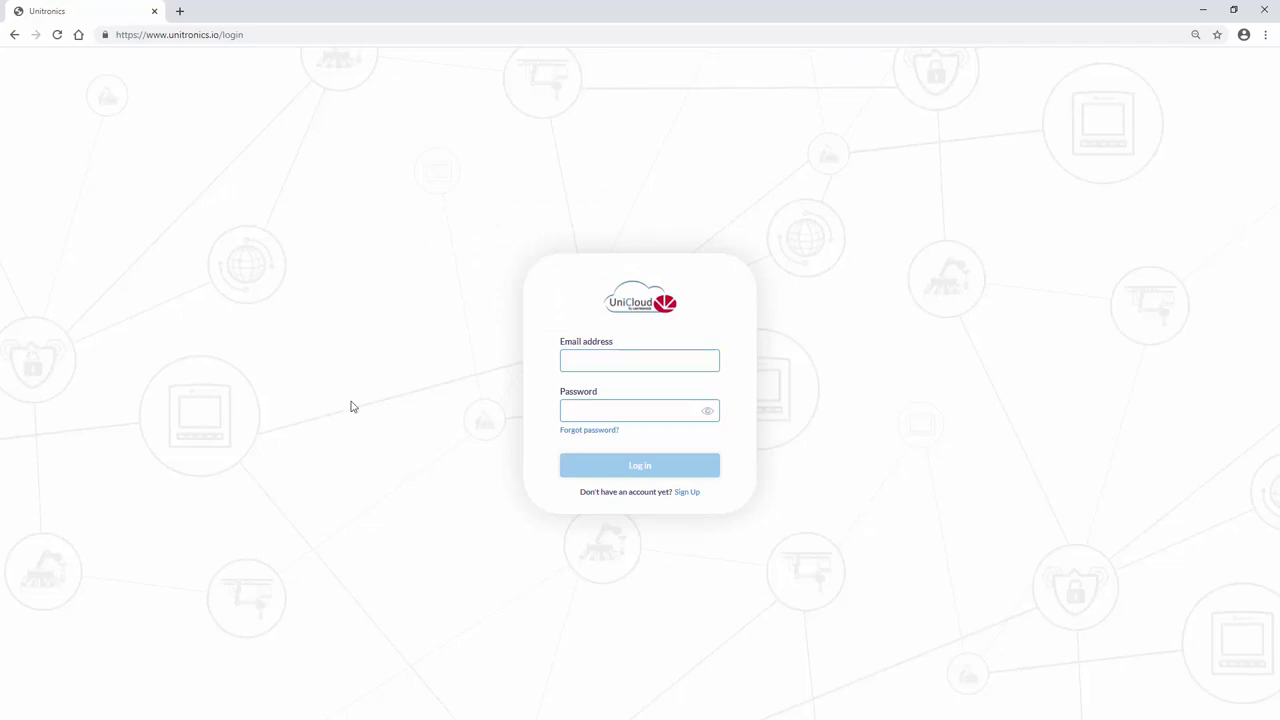
Log in with the saved credentials and confirm Machine15 is Connected as a UnitronicsPump asset
{"action": "left_click", "coordinate": [626, 363]}
{"action": "key", "text": "Down"}
{"action": "key", "text": "Return"}
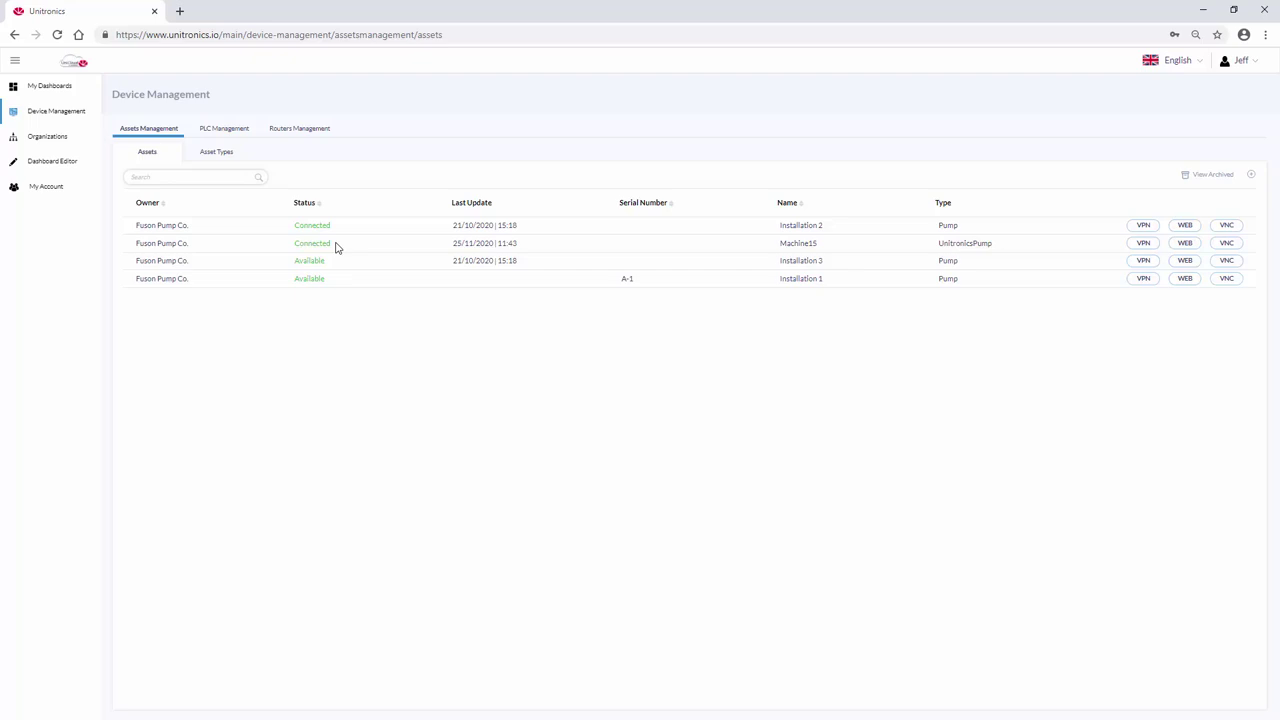
{"action": "left_click", "coordinate": [806, 243]}
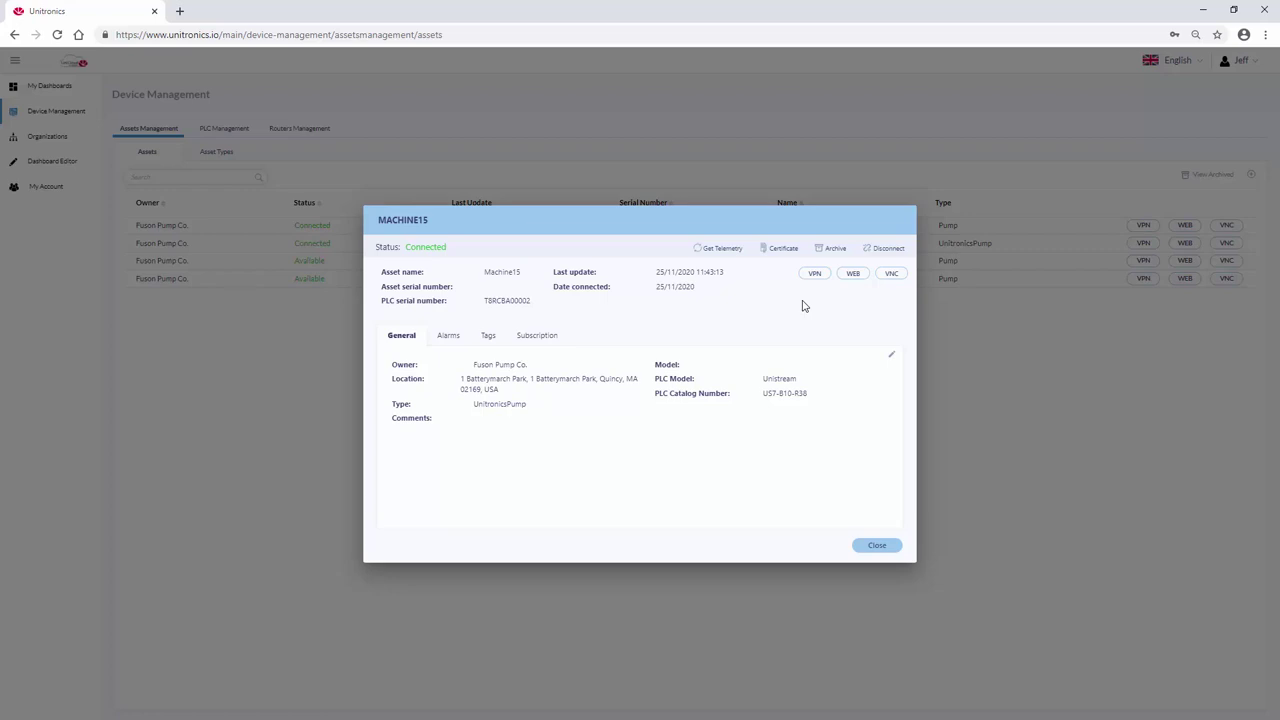
{"action": "left_click", "coordinate": [887, 545]}
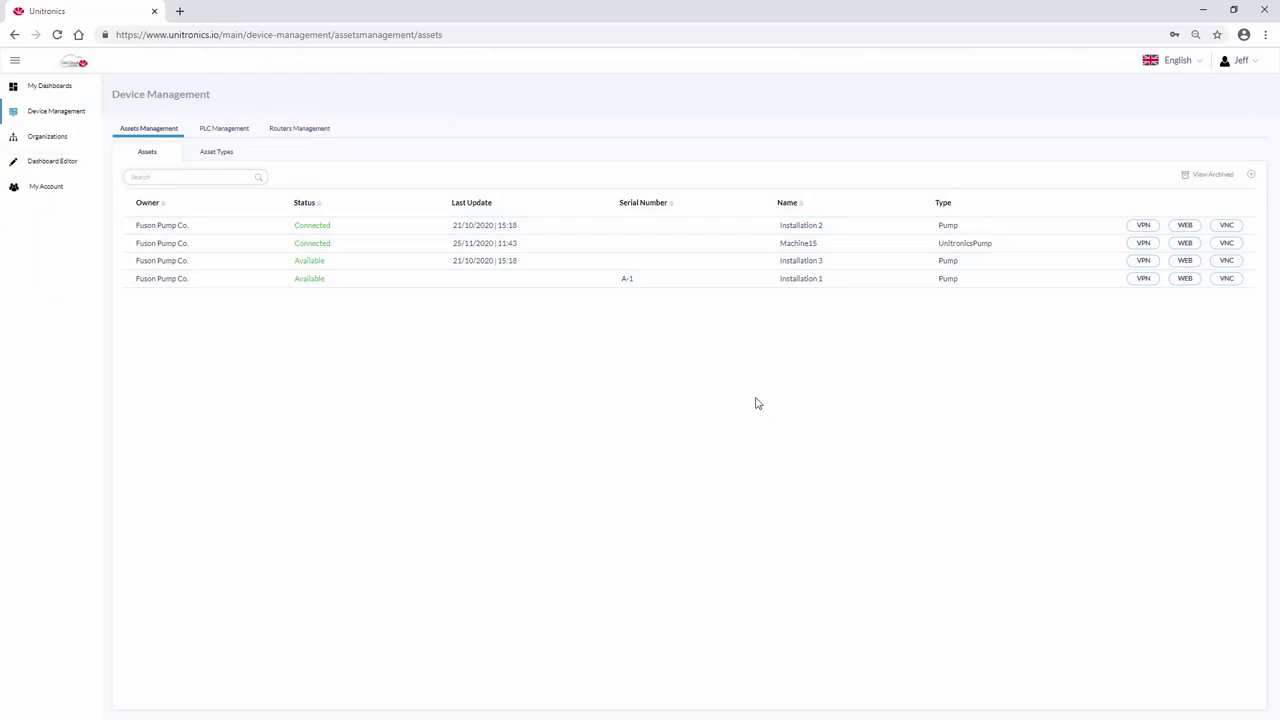
Add a Table widget to the dashboard canvas and set its asset type to UnitronicsPump
{"action": "left_click", "coordinate": [52, 161]}
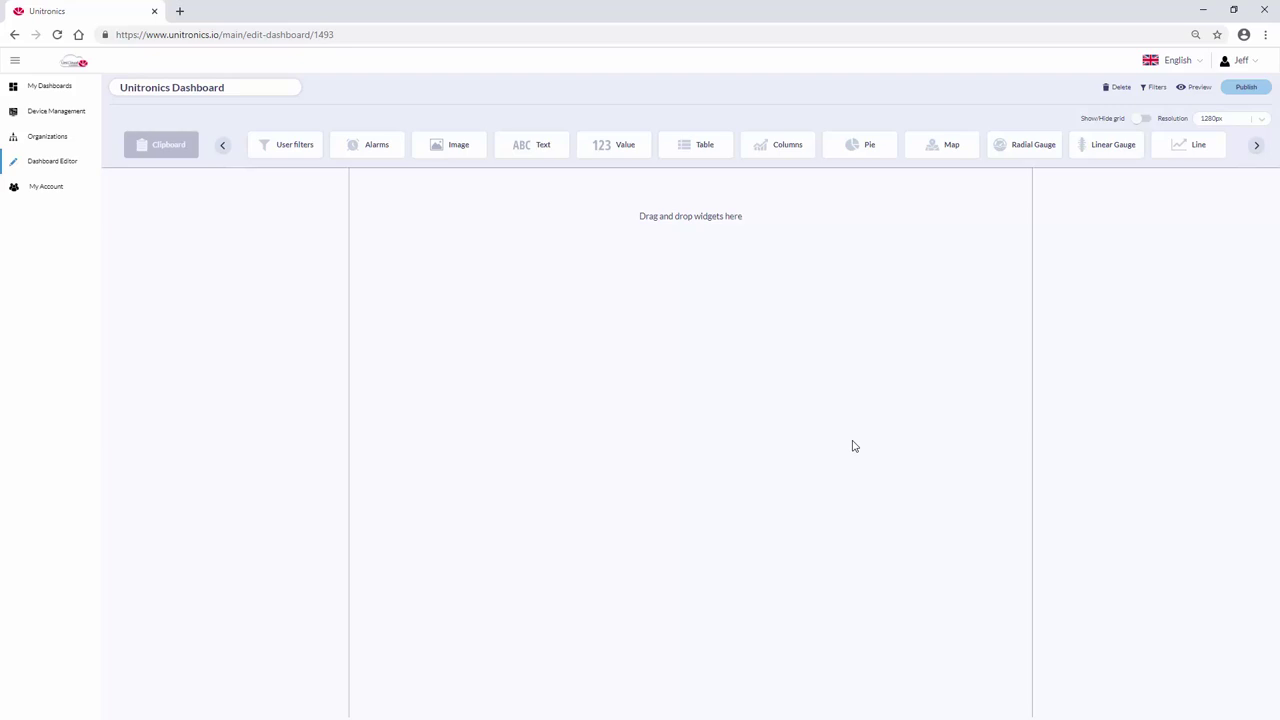
{"action": "left_click_drag", "start_coordinate": [701, 147], "coordinate": [604, 279]}
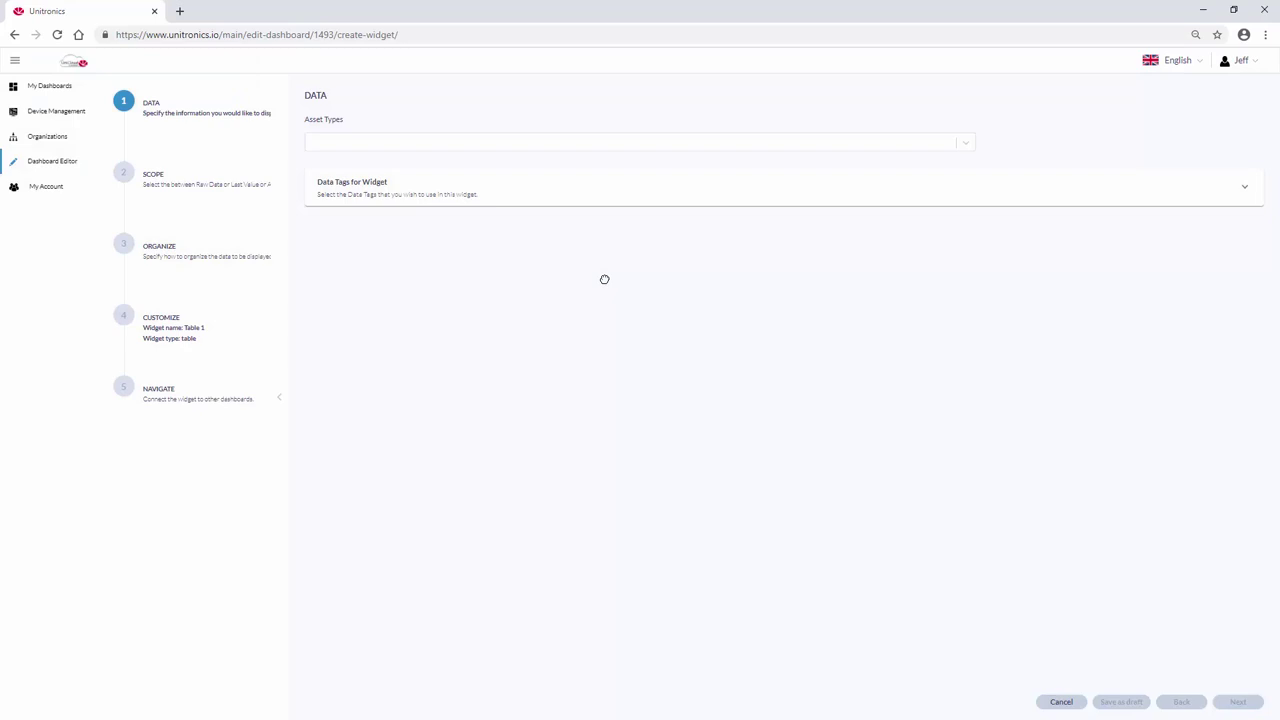
{"action": "left_click", "coordinate": [330, 148]}
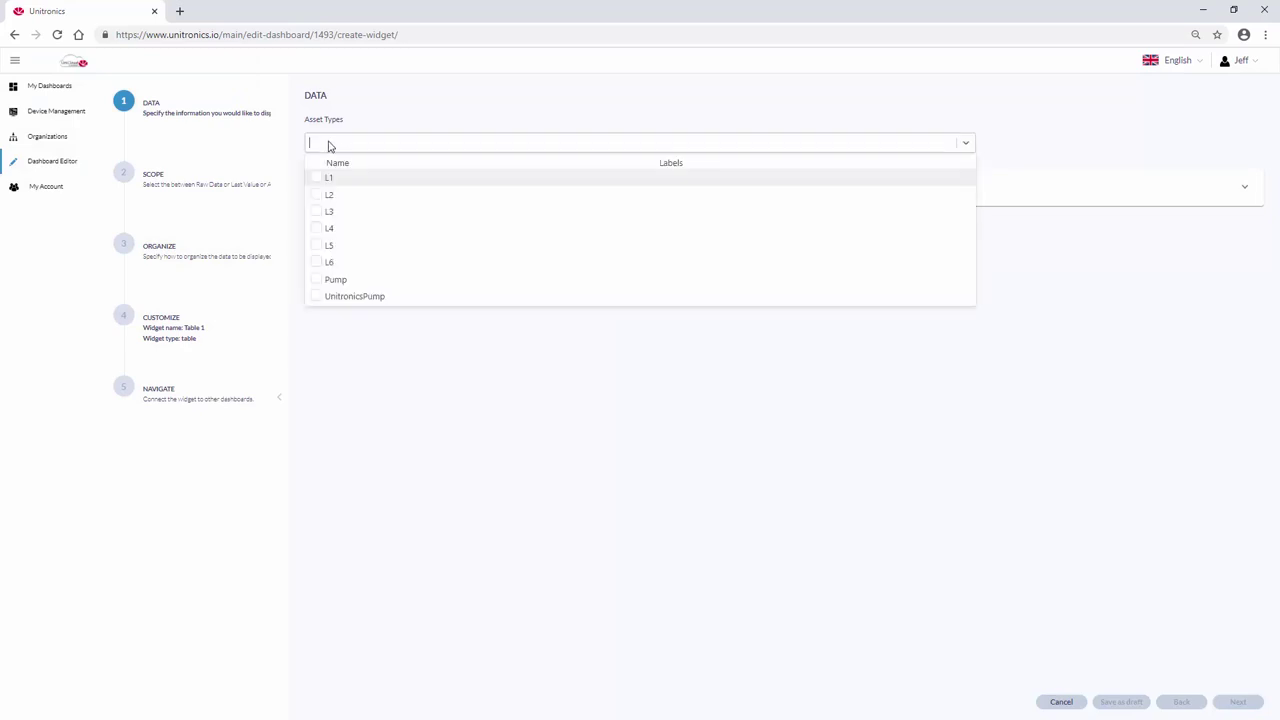
{"action": "left_click", "coordinate": [316, 299]}
{"action": "left_click", "coordinate": [341, 327]}
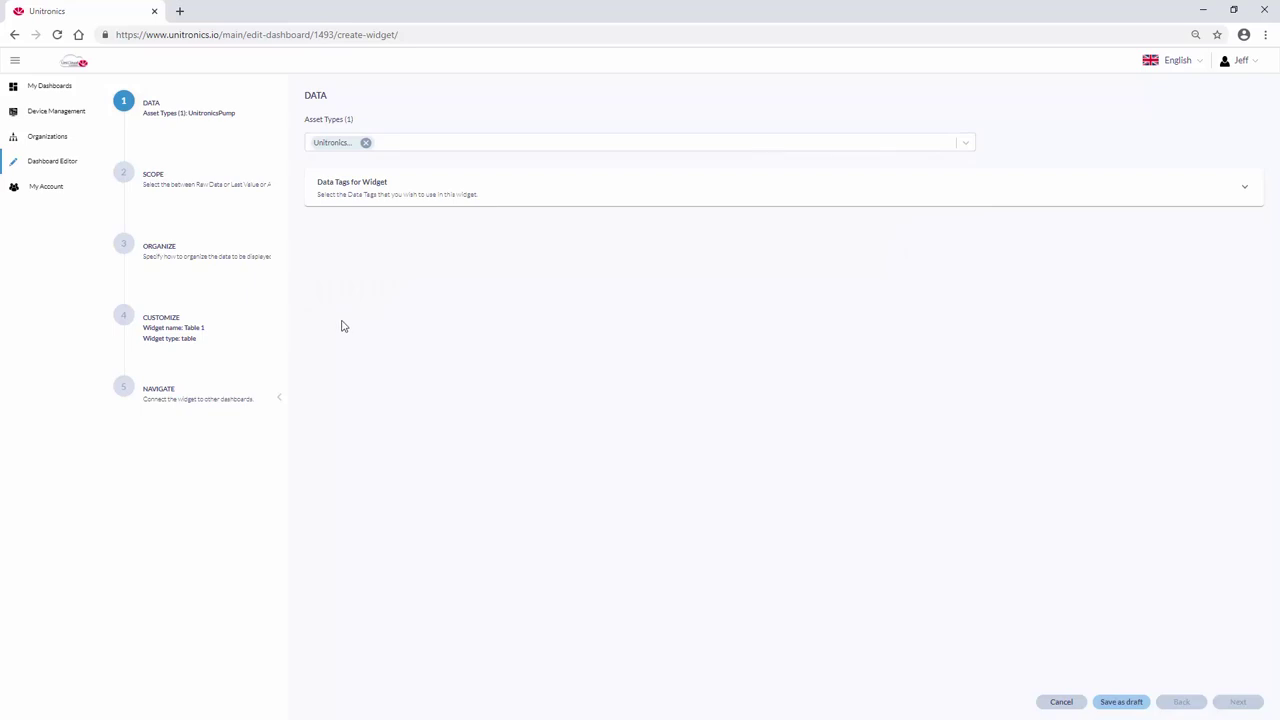
Select the Pump1.Speed, Pump2.Speed and Pump3.Speed tags as the table's data
{"action": "left_click", "coordinate": [399, 194]}
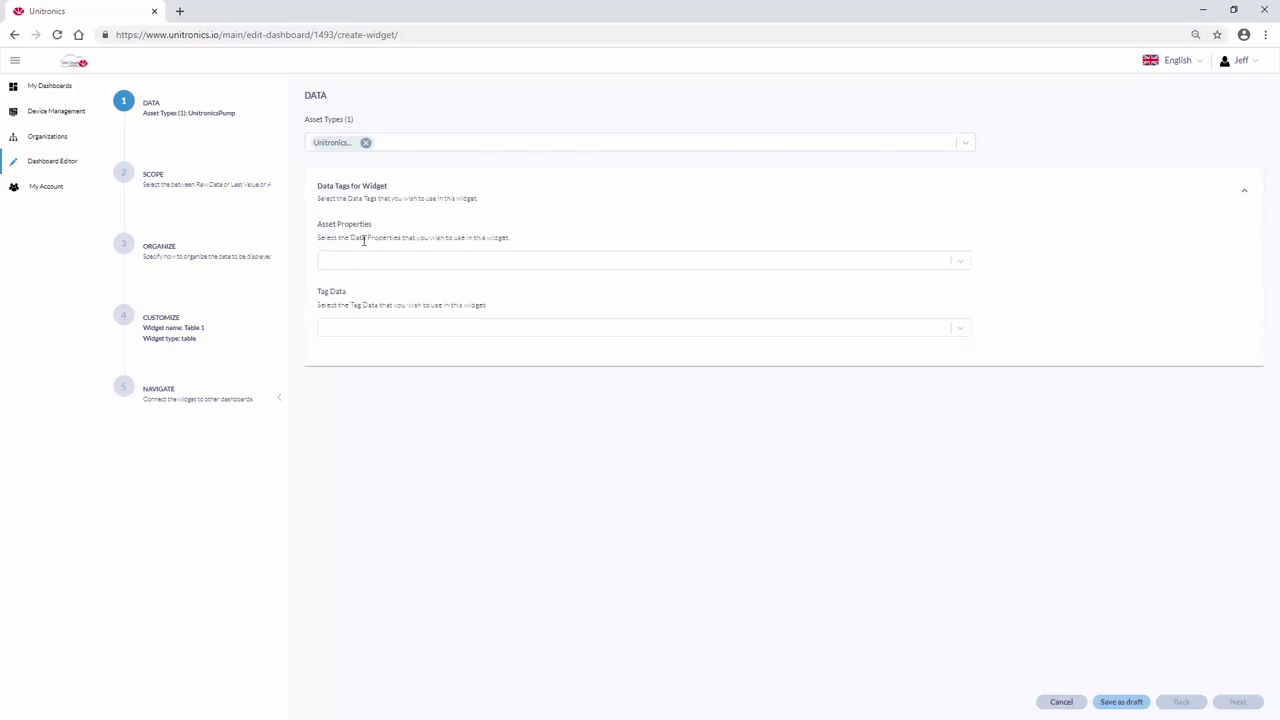
{"action": "left_click", "coordinate": [338, 330]}
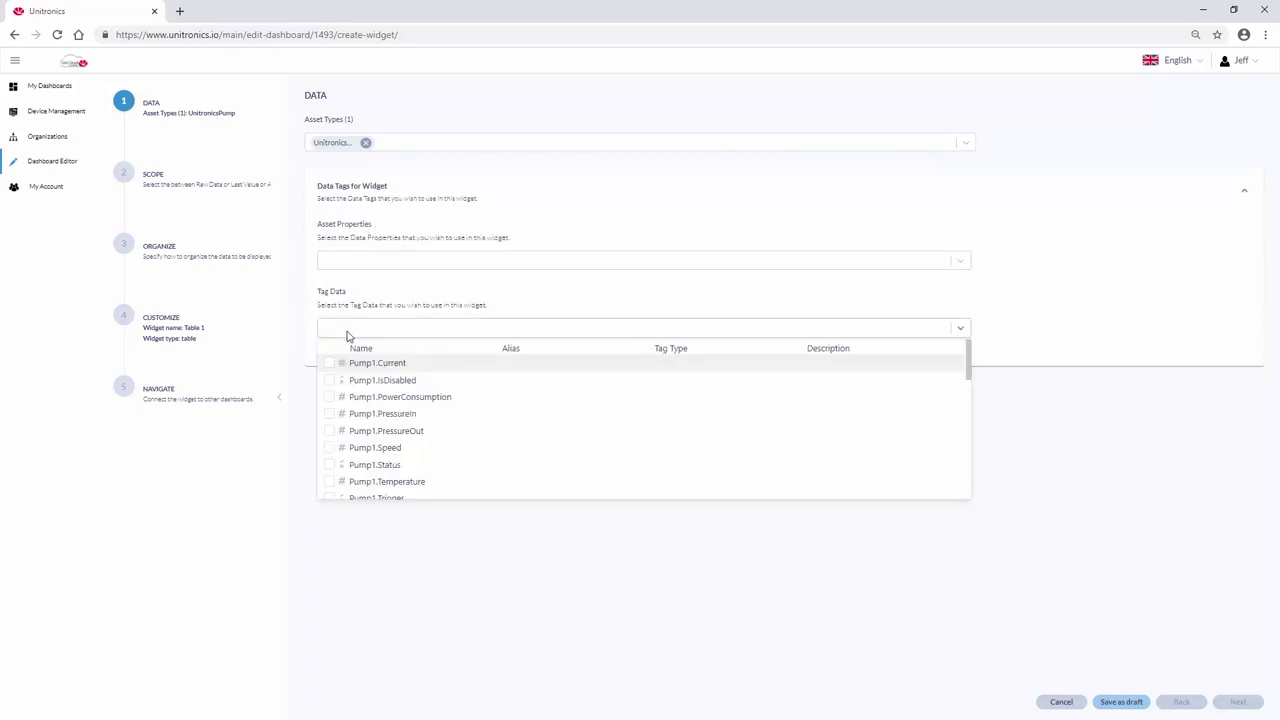
{"action": "left_click", "coordinate": [330, 450]}
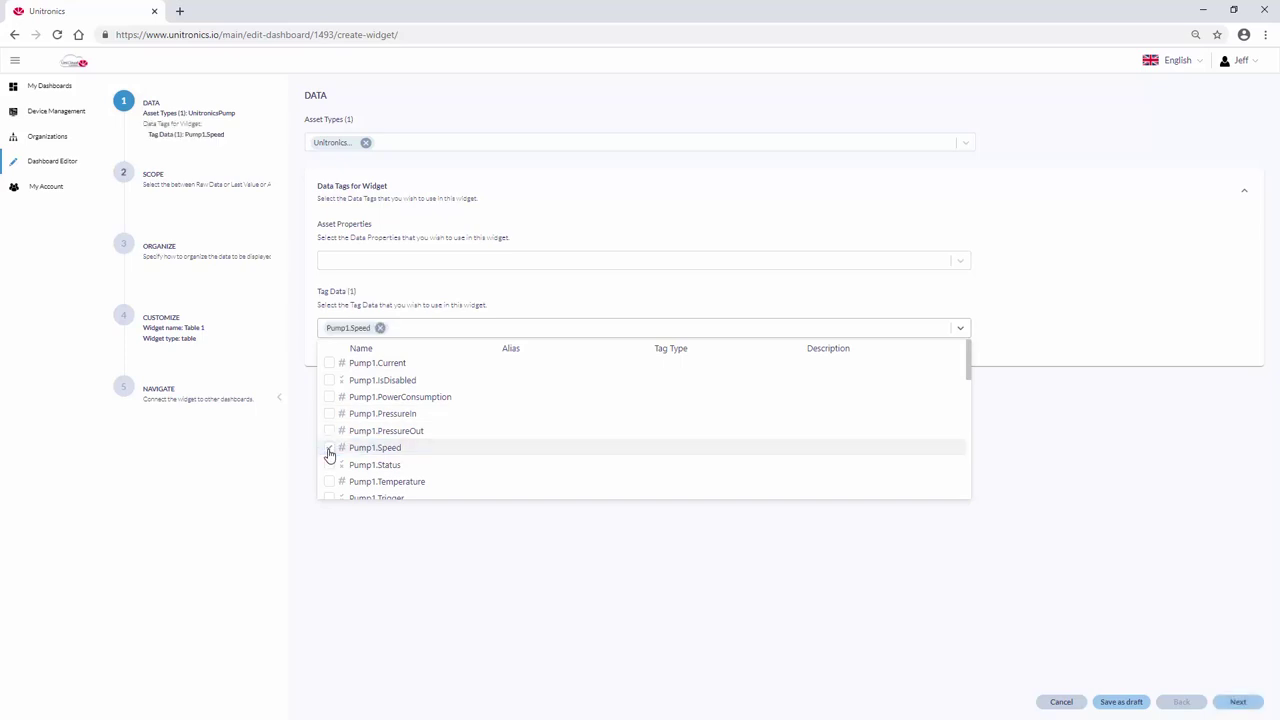
{"action": "scroll", "coordinate": [330, 452], "scroll_direction": "down", "scroll_amount": 1}
{"action": "scroll", "coordinate": [331, 452], "scroll_direction": "down", "scroll_amount": 1}
{"action": "left_click", "coordinate": [332, 452]}
{"action": "scroll", "coordinate": [333, 454], "scroll_direction": "down", "scroll_amount": 4}
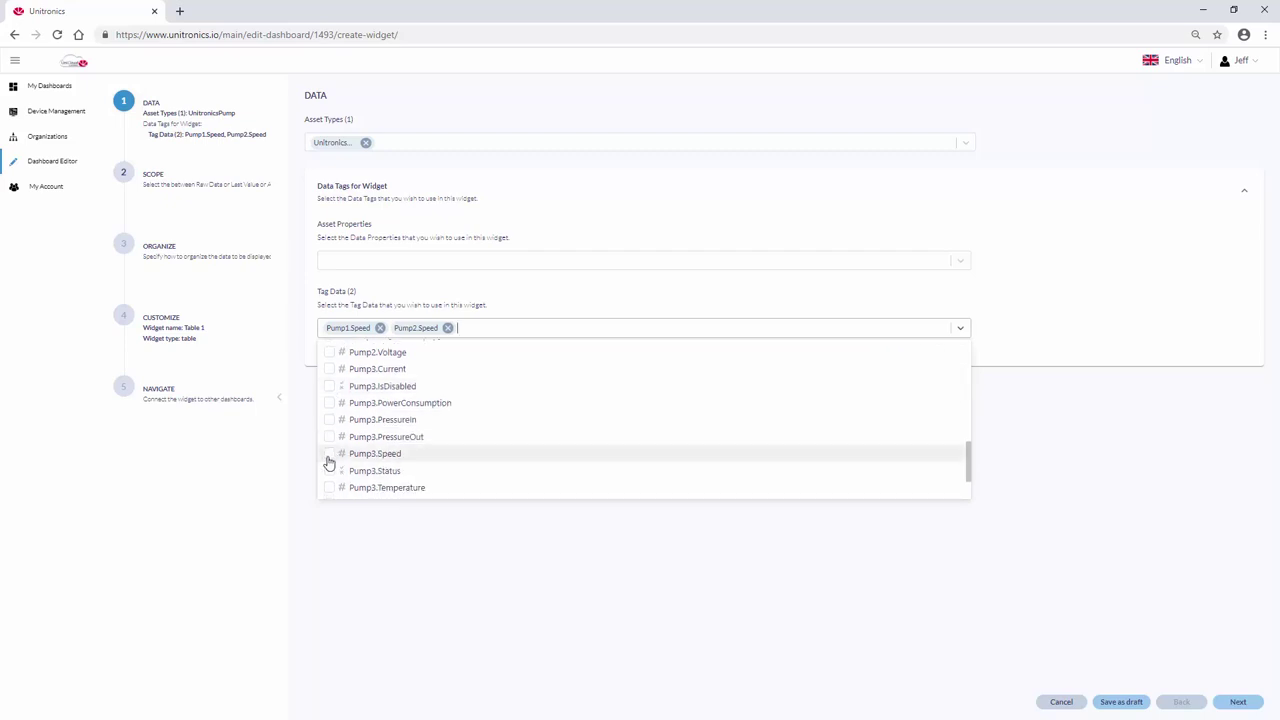
{"action": "left_click", "coordinate": [332, 455]}
{"action": "left_click", "coordinate": [372, 538]}
Include the Asset name and Data Timestamp properties in the table
{"action": "left_click", "coordinate": [326, 262]}
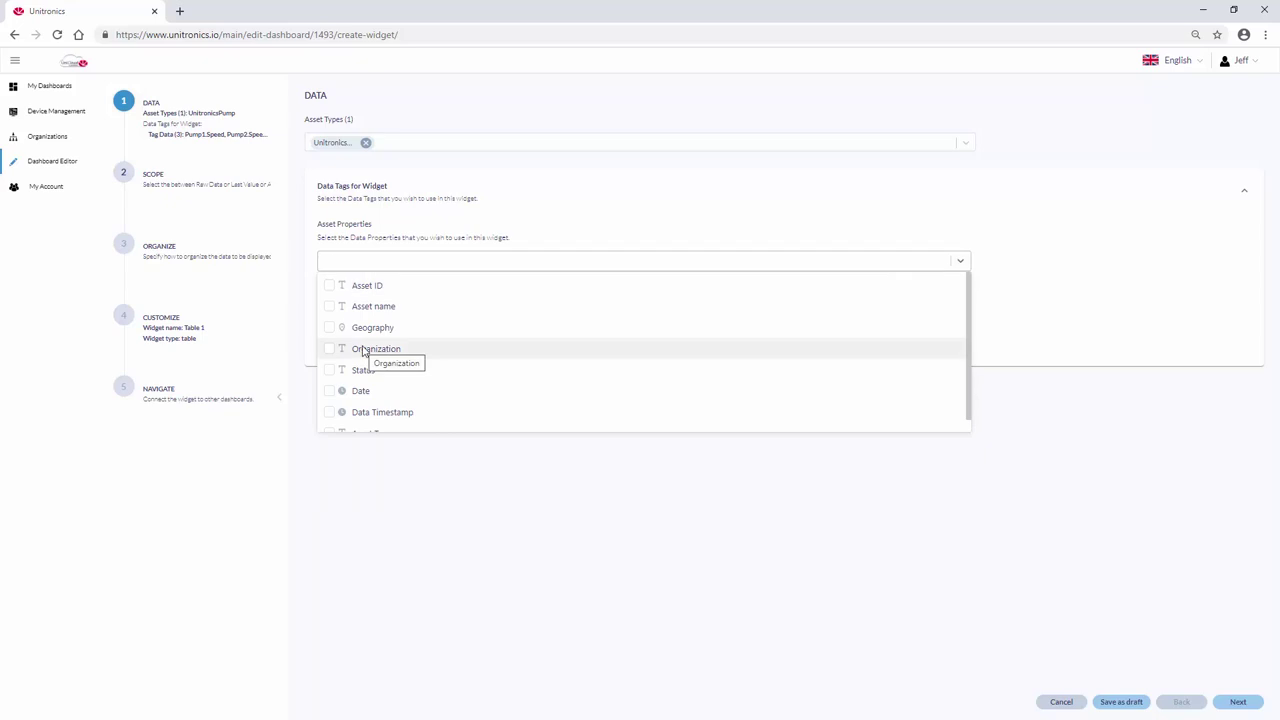
{"action": "left_click", "coordinate": [330, 308]}
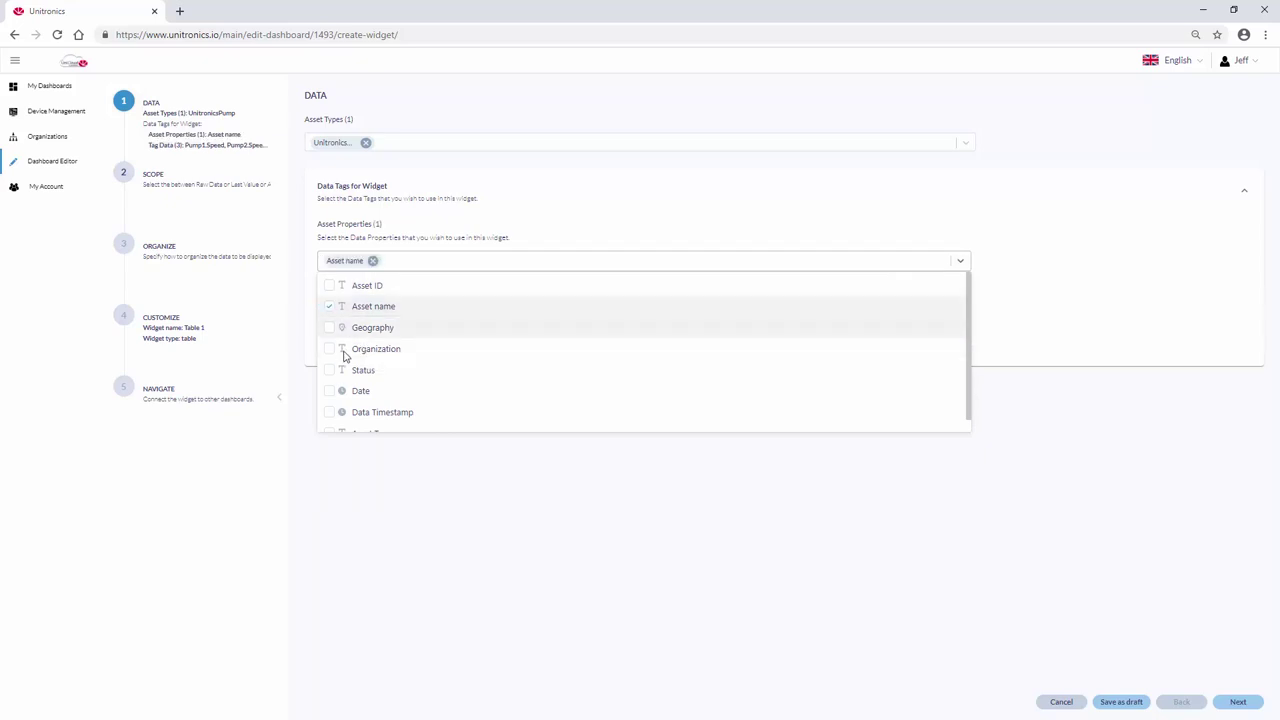
{"action": "left_click", "coordinate": [328, 412]}
{"action": "left_click", "coordinate": [480, 522]}
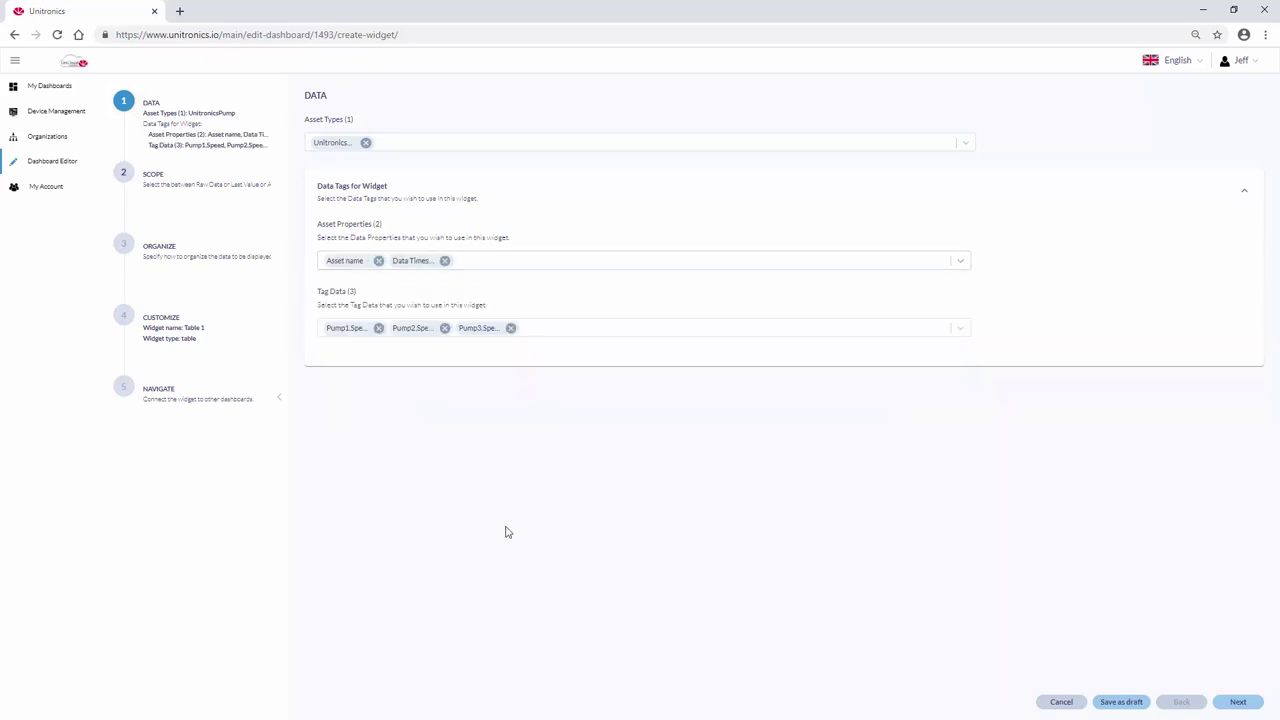
Set the table's data scope to Last Value
{"action": "left_click", "coordinate": [1246, 703]}
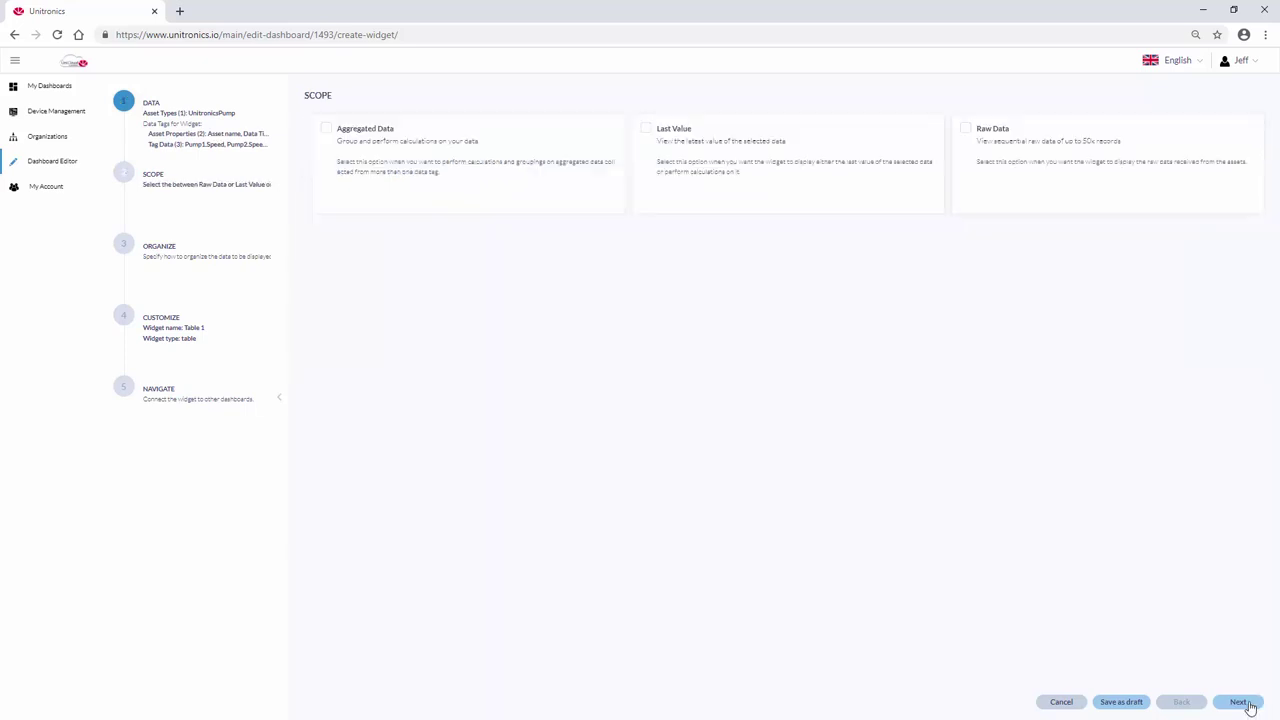
{"action": "left_click", "coordinate": [678, 133]}
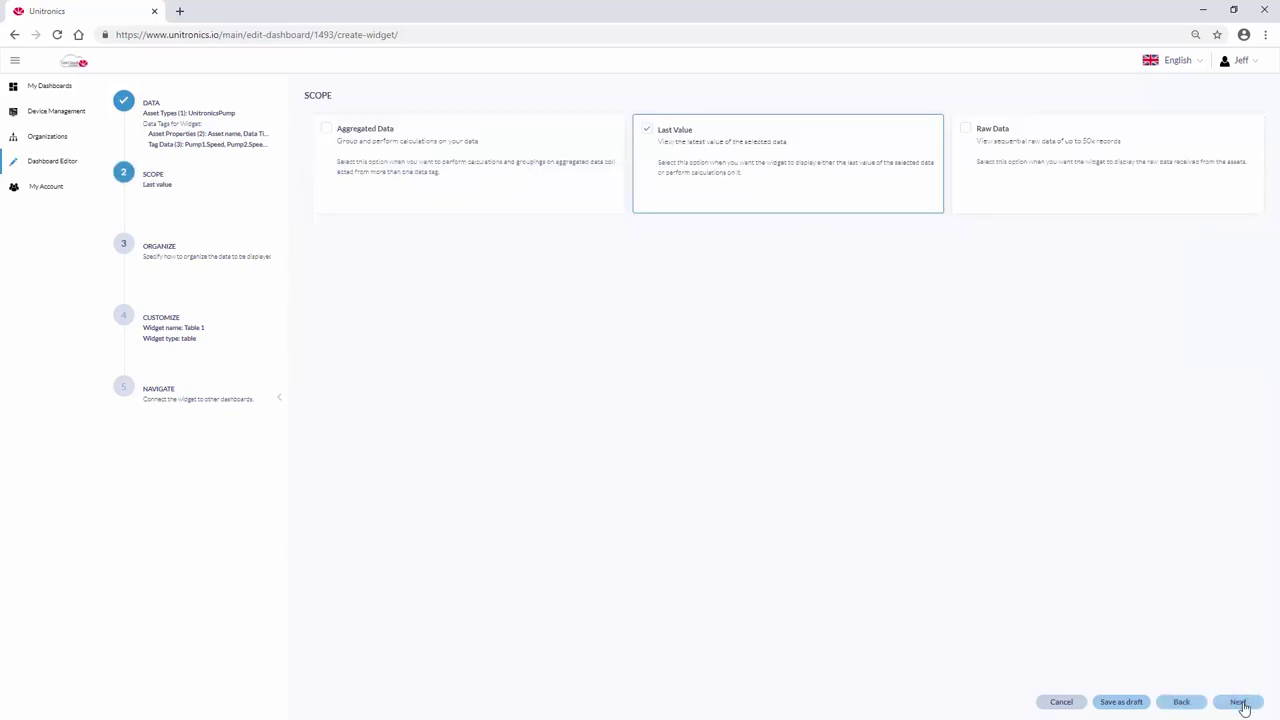
{"action": "left_click", "coordinate": [1240, 703]}
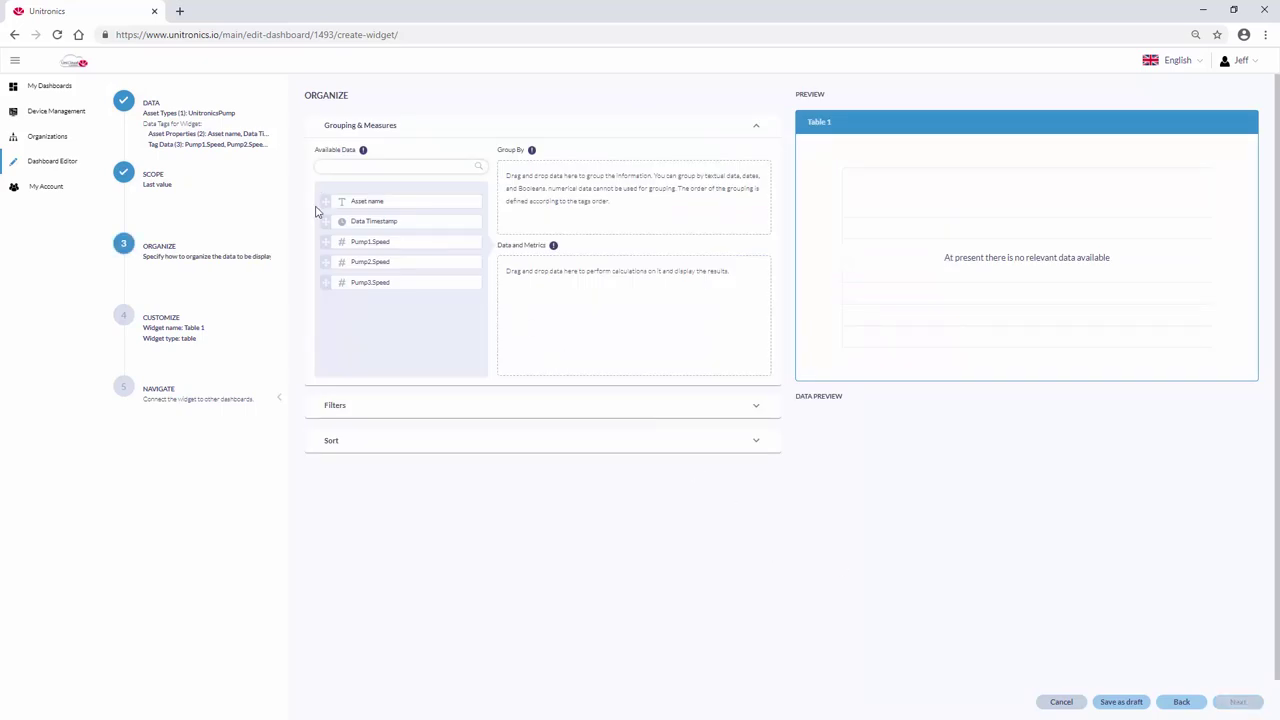
Move Data Timestamp, Asset name and Pump1–3.Speed into Data and Metrics as table columns
{"action": "left_click_drag", "start_coordinate": [531, 297], "coordinate": [530, 297]}
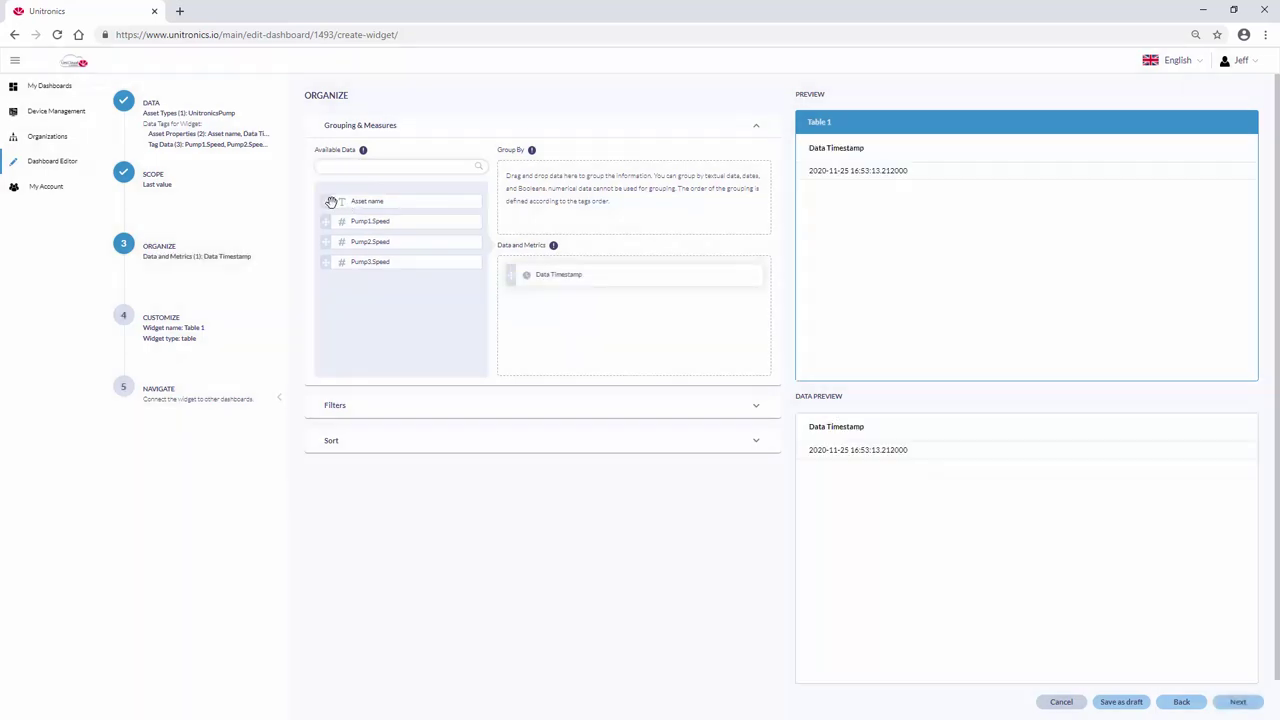
{"action": "left_click_drag", "start_coordinate": [330, 202], "coordinate": [520, 278]}
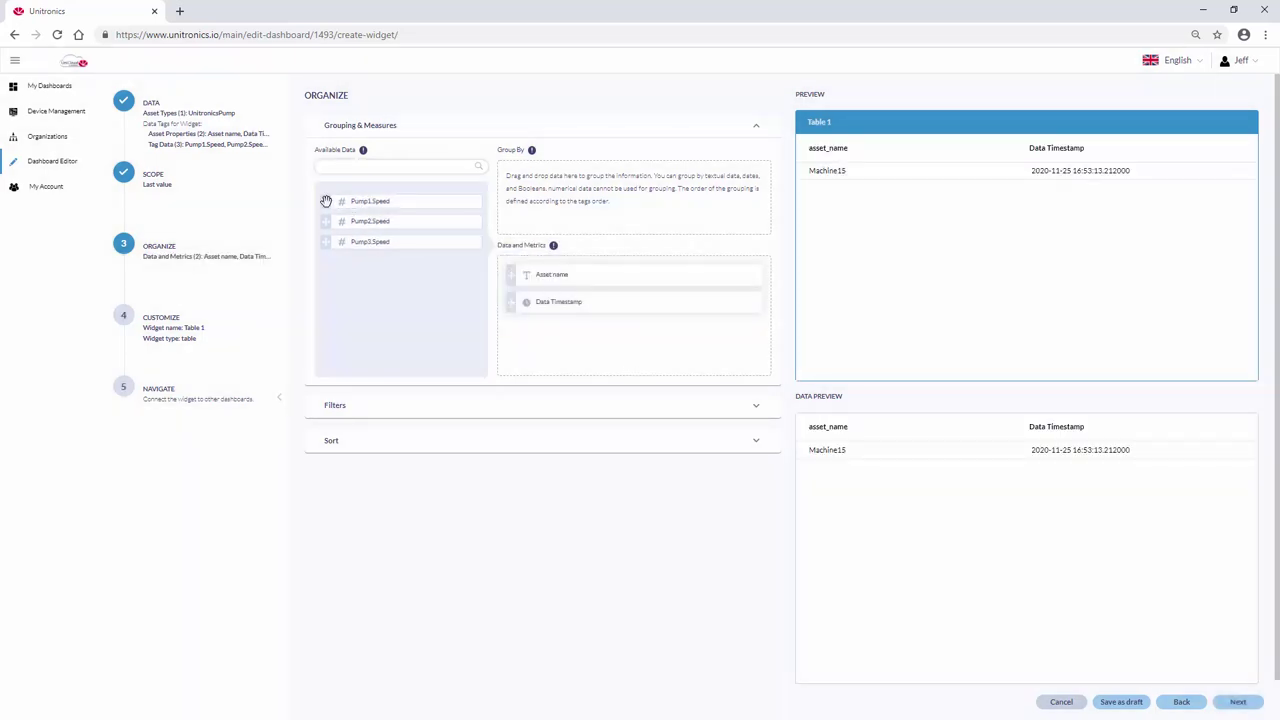
{"action": "left_click_drag", "start_coordinate": [326, 201], "coordinate": [540, 330]}
{"action": "left_click_drag", "start_coordinate": [326, 201], "coordinate": [522, 358]}
{"action": "left_click_drag", "start_coordinate": [326, 201], "coordinate": [519, 379]}
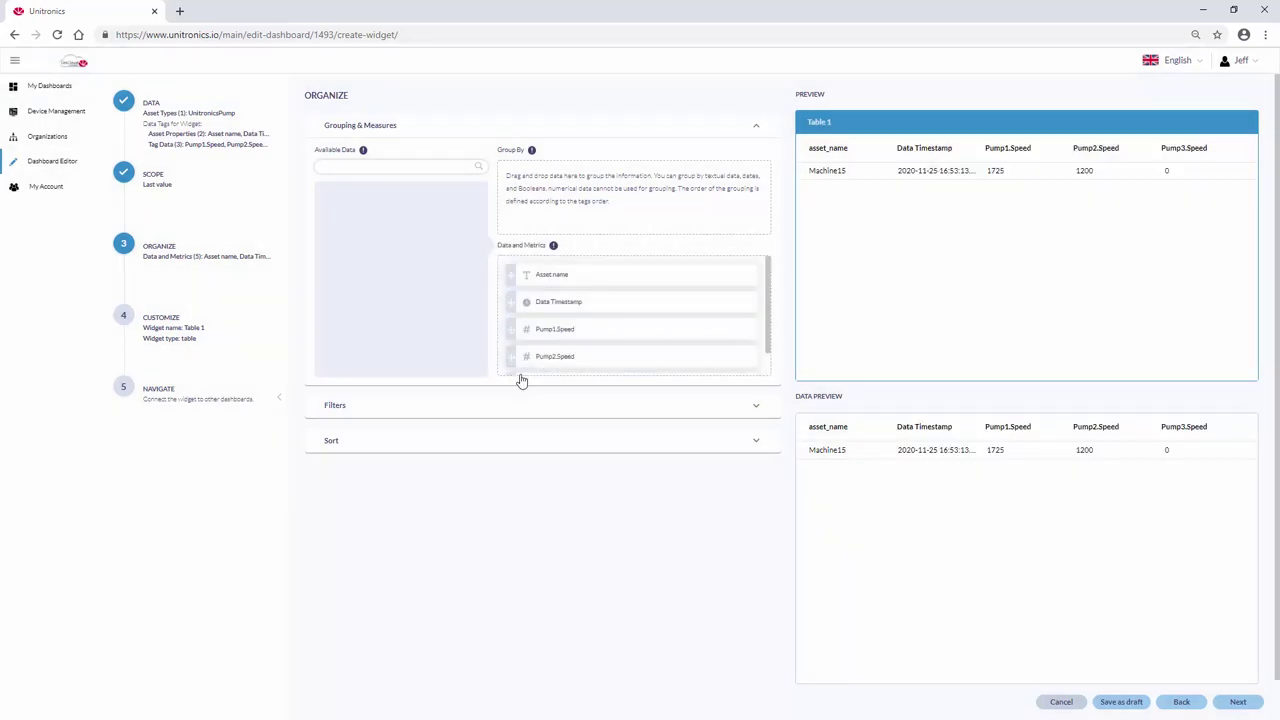
Skip the customize and navigation steps and finish placing Table 1 on the dashboard
{"action": "left_click", "coordinate": [1237, 703]}
{"action": "left_click", "coordinate": [1237, 703]}
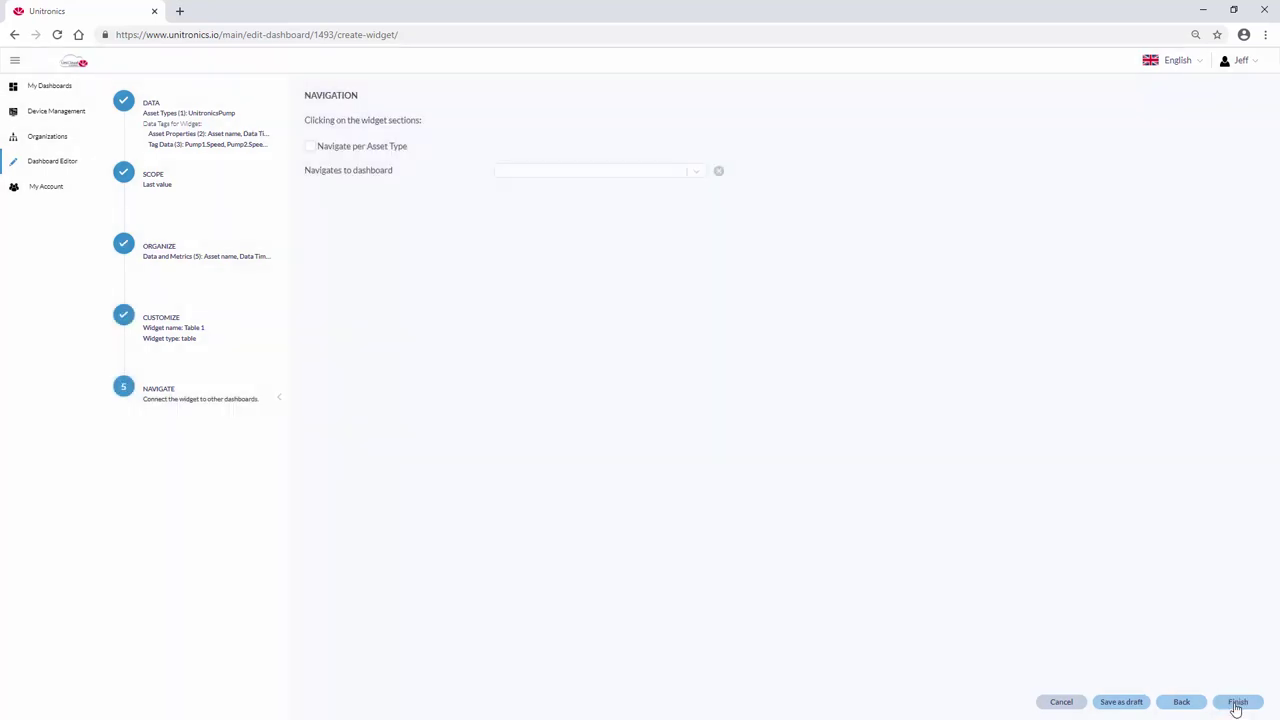
{"action": "left_click", "coordinate": [1237, 703]}
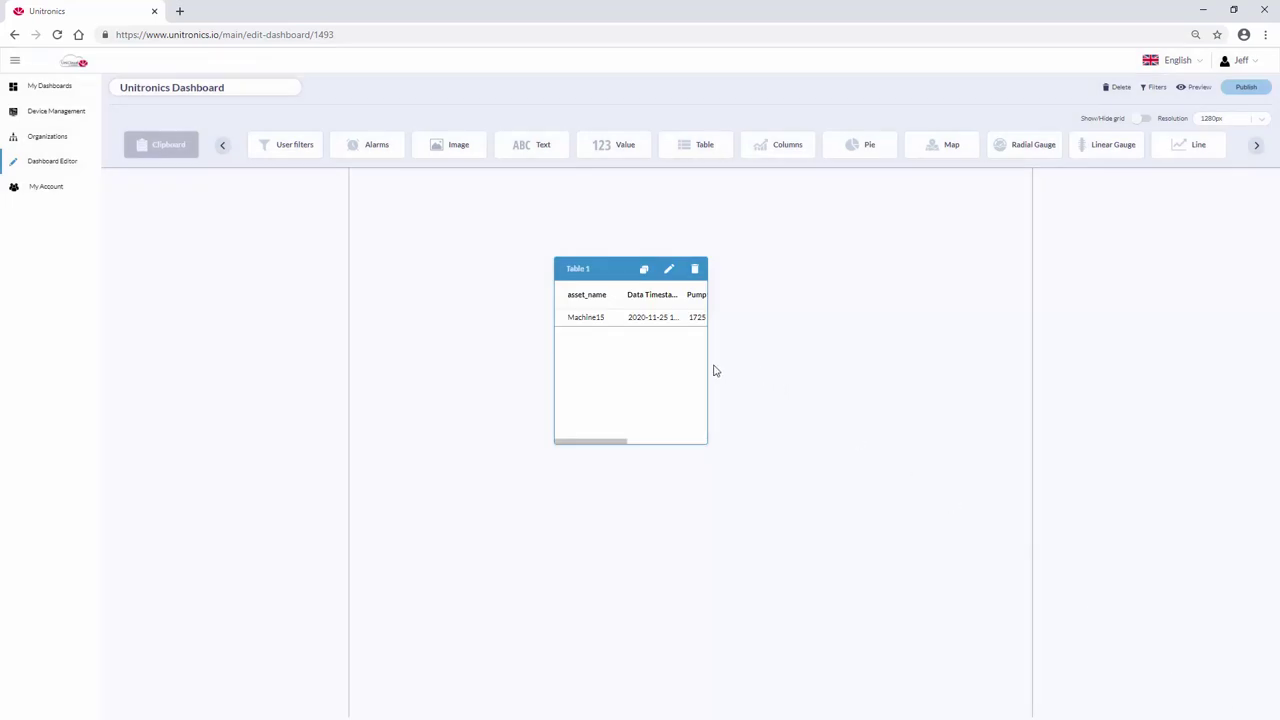
Widen Table 1 on both sides so all five columns display fully
{"action": "left_click_drag", "start_coordinate": [706, 363], "coordinate": [1003, 387]}
{"action": "left_click_drag", "start_coordinate": [556, 363], "coordinate": [368, 349]}
{"action": "left_click", "coordinate": [645, 547]}
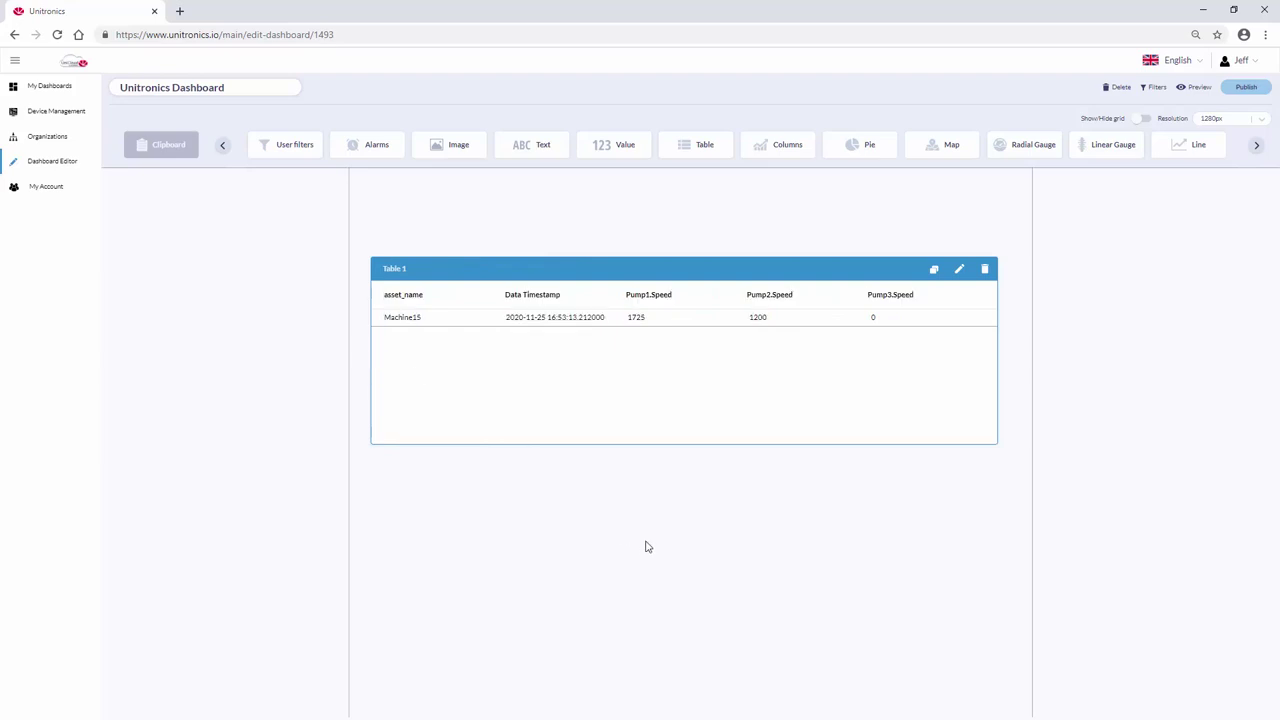